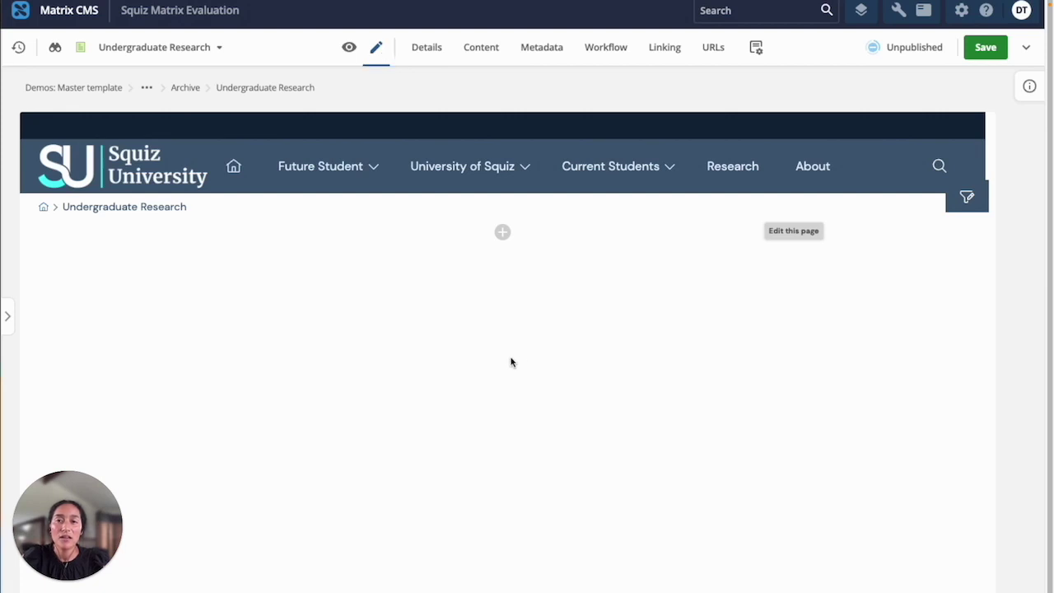
- Set the page layout to Content with side navigation, turn the breadcrumb off, and save the page
click(797, 231)
click(795, 183)
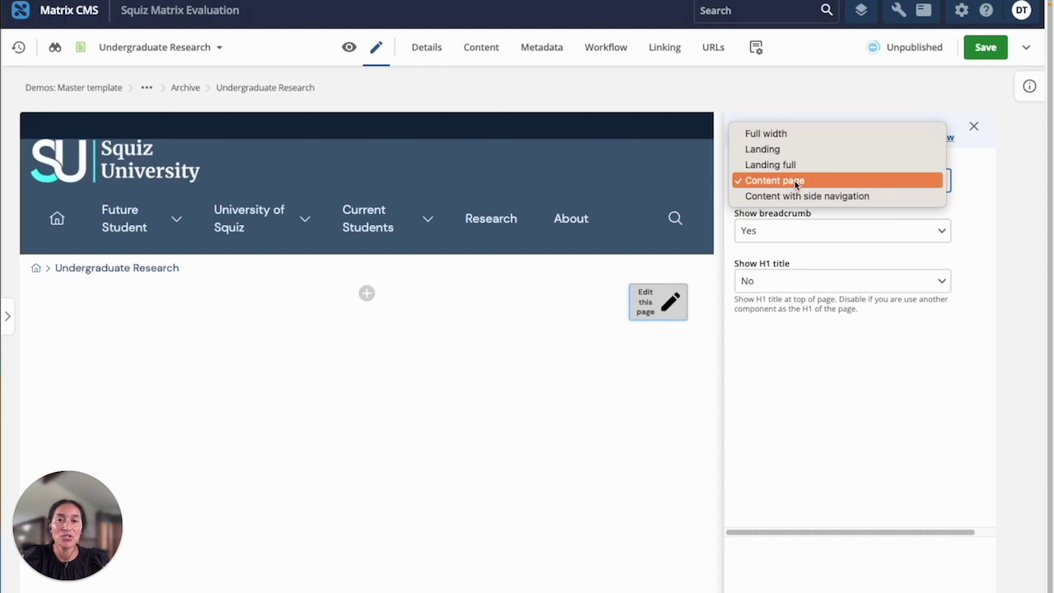
click(795, 196)
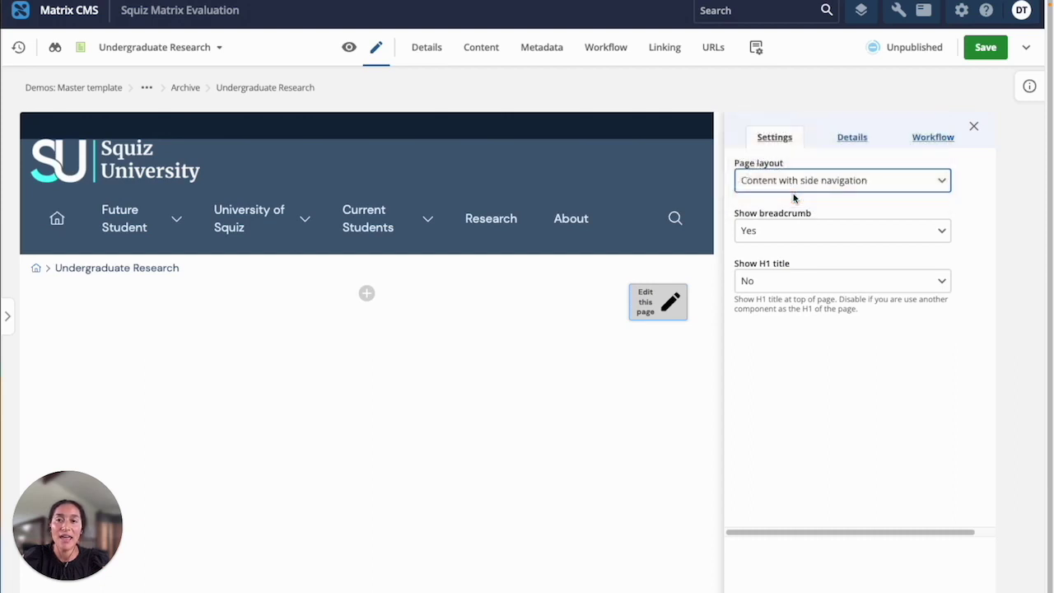
click(790, 229)
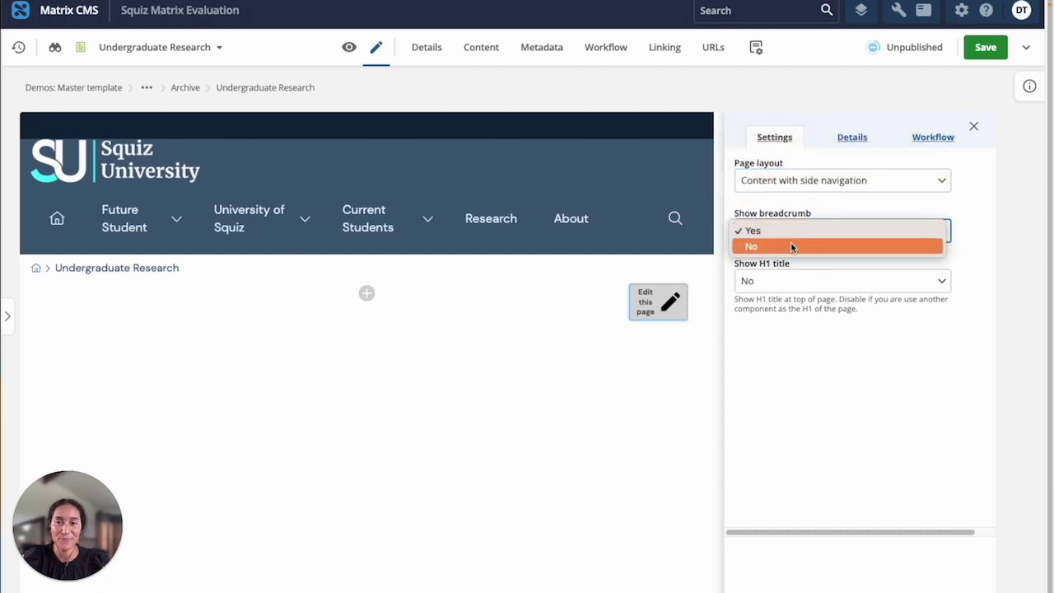
click(791, 247)
click(994, 49)
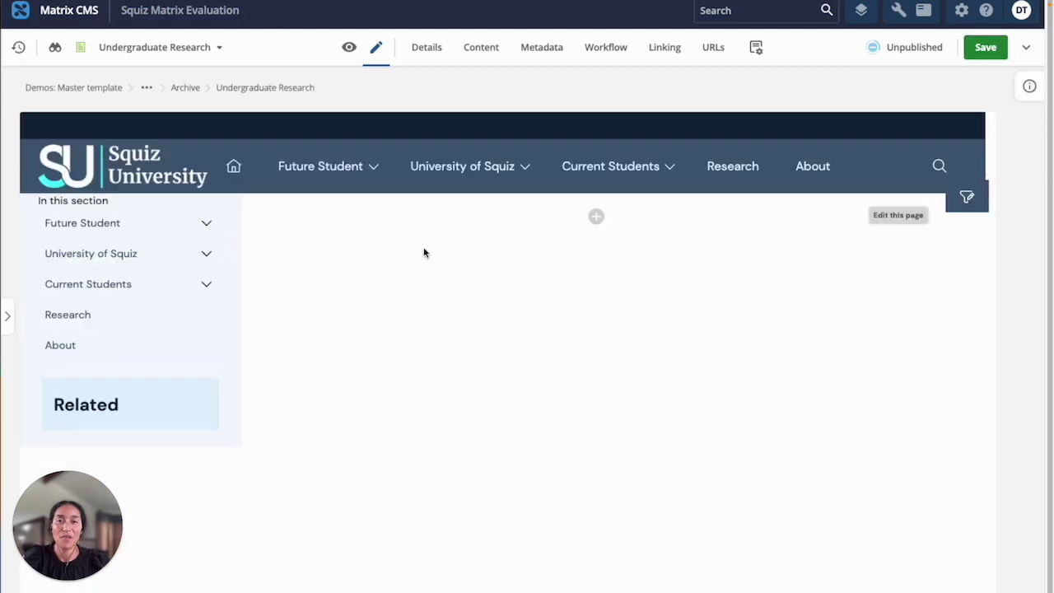
- Add a WYSIWYG component to the empty main content area and start editing it
click(596, 217)
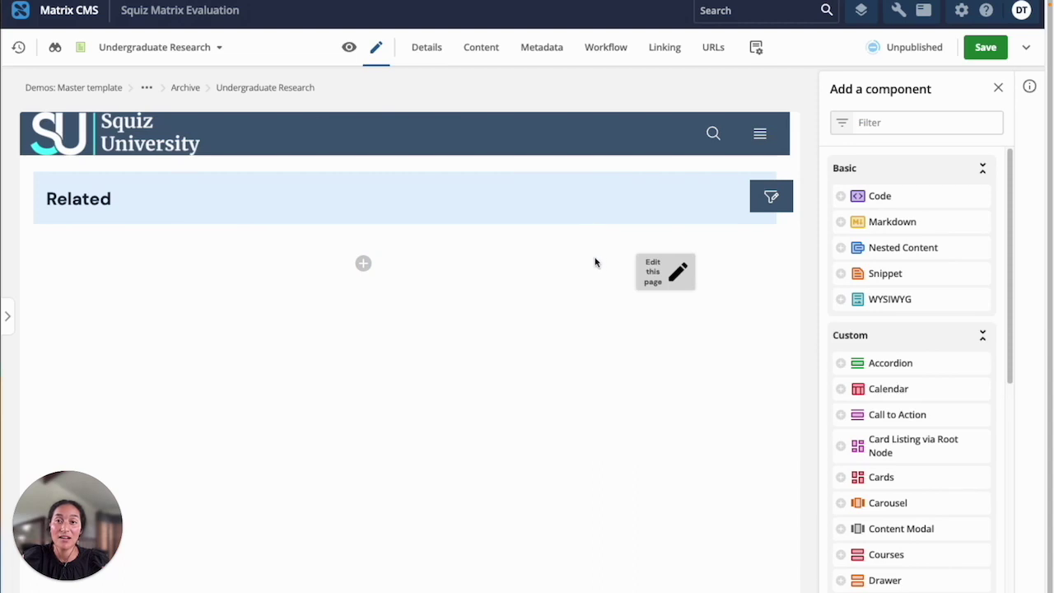
click(880, 300)
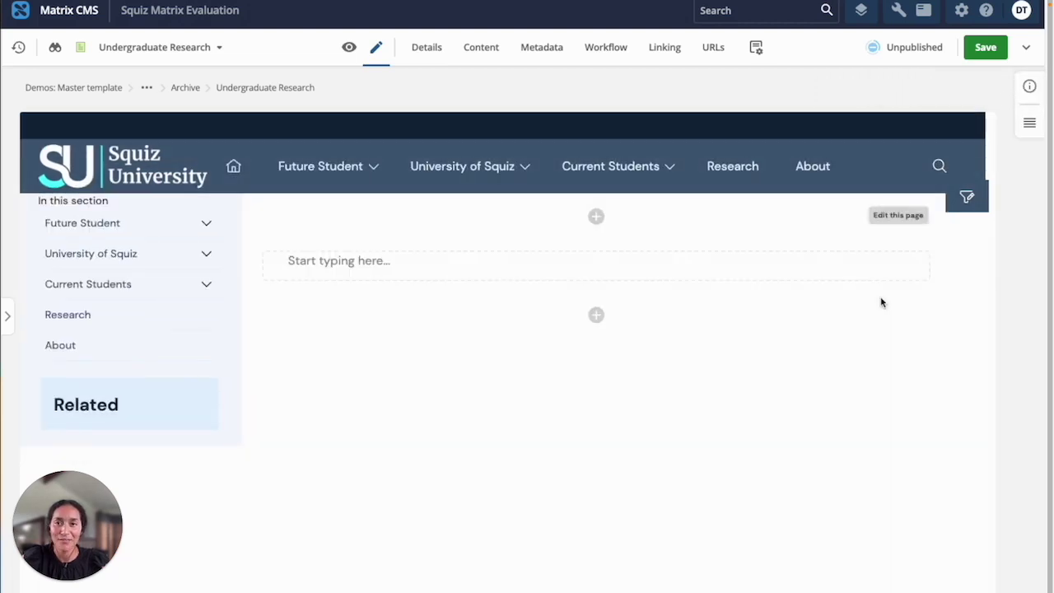
click(714, 262)
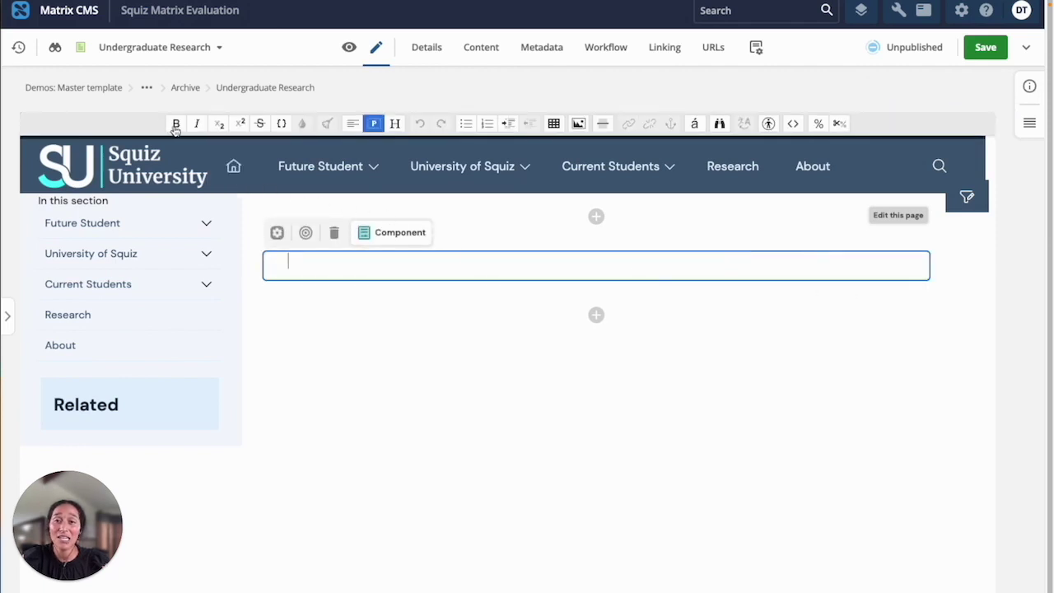
click(395, 123)
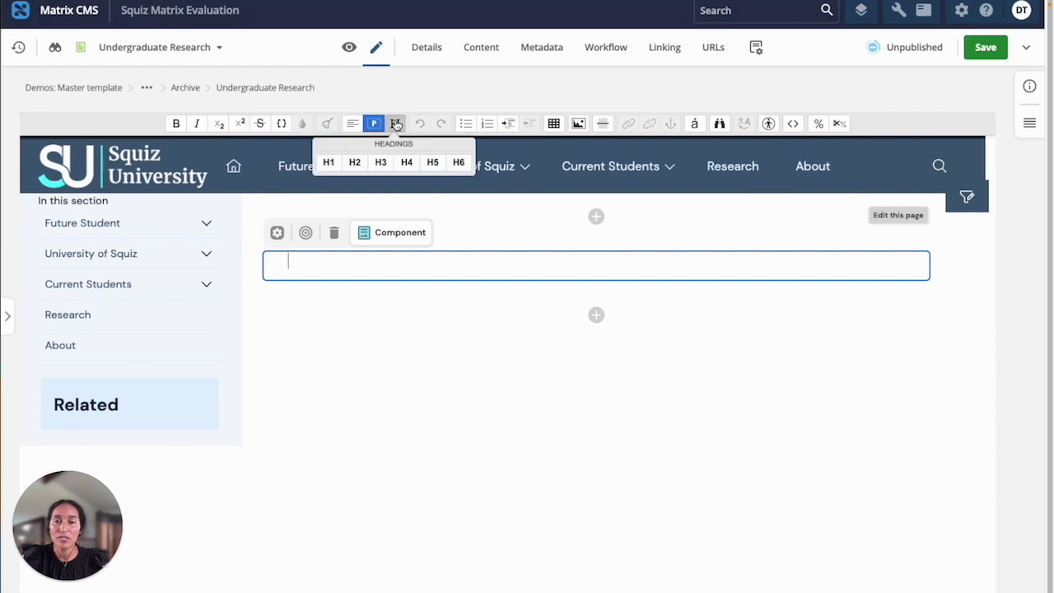
click(465, 124)
click(466, 125)
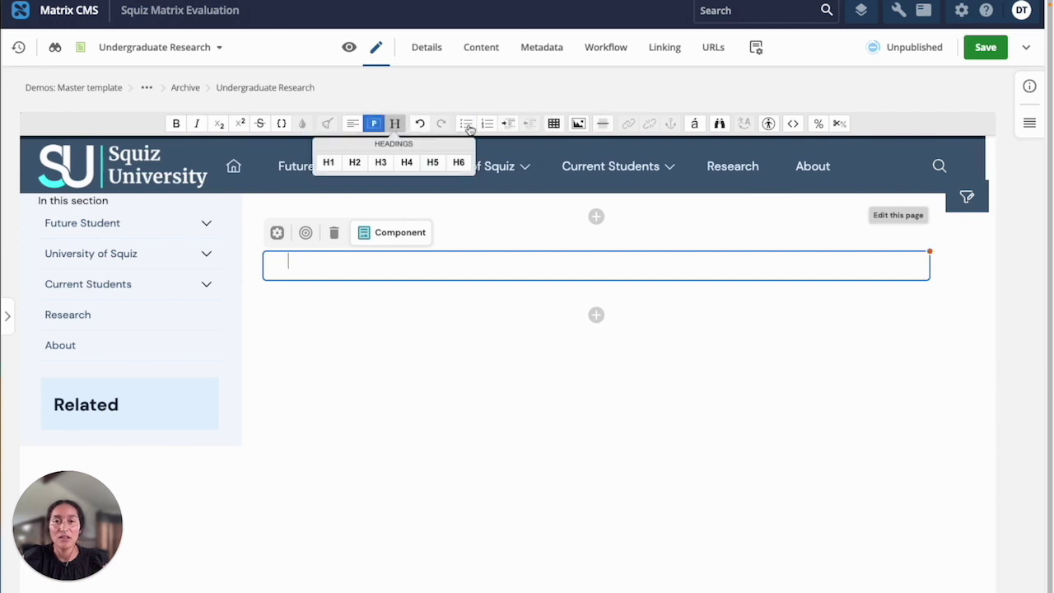
click(487, 123)
click(487, 124)
- Enter "Undergraduate Research" in the WYSIWYG component and format it as an H1 heading
click(355, 264)
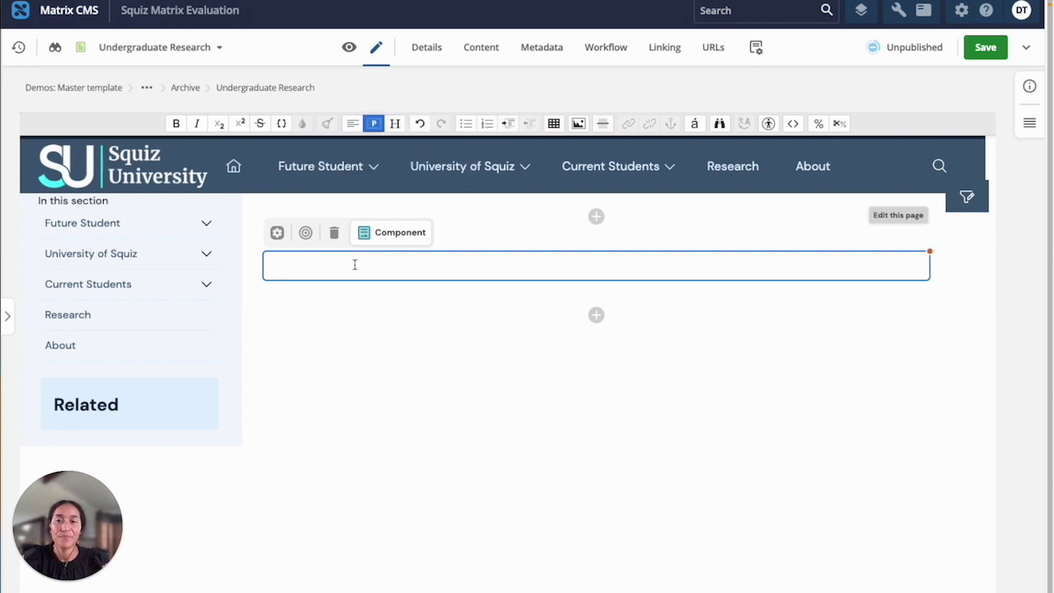
text(Undergraduate Re)
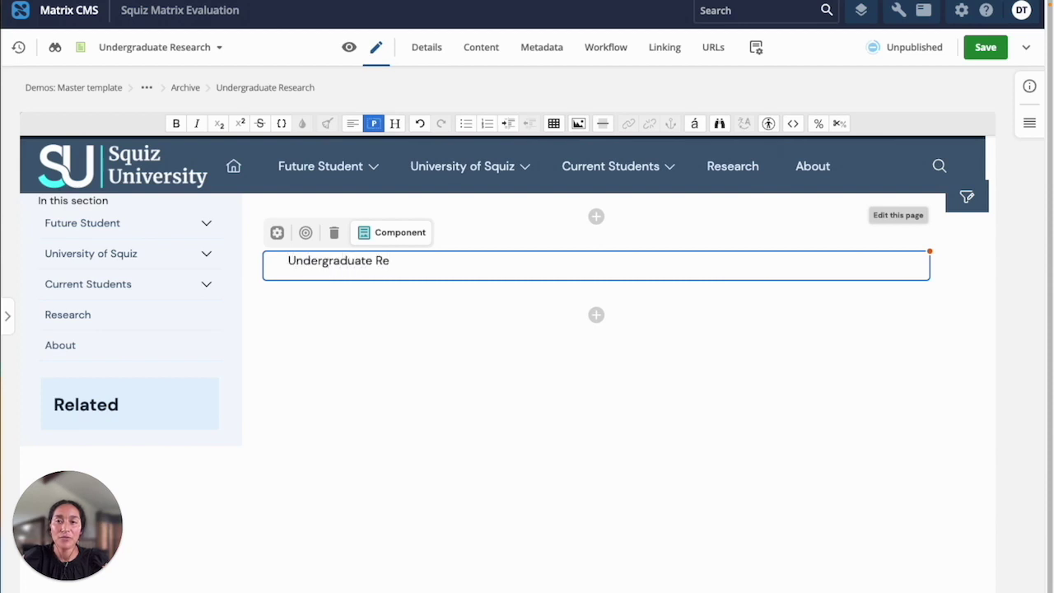
text(search)
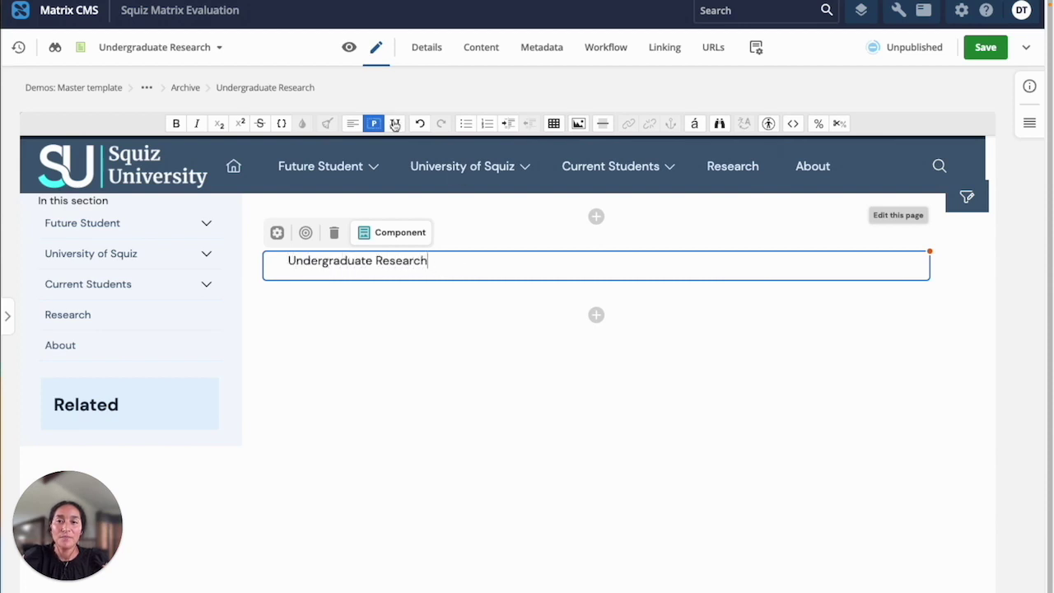
click(395, 123)
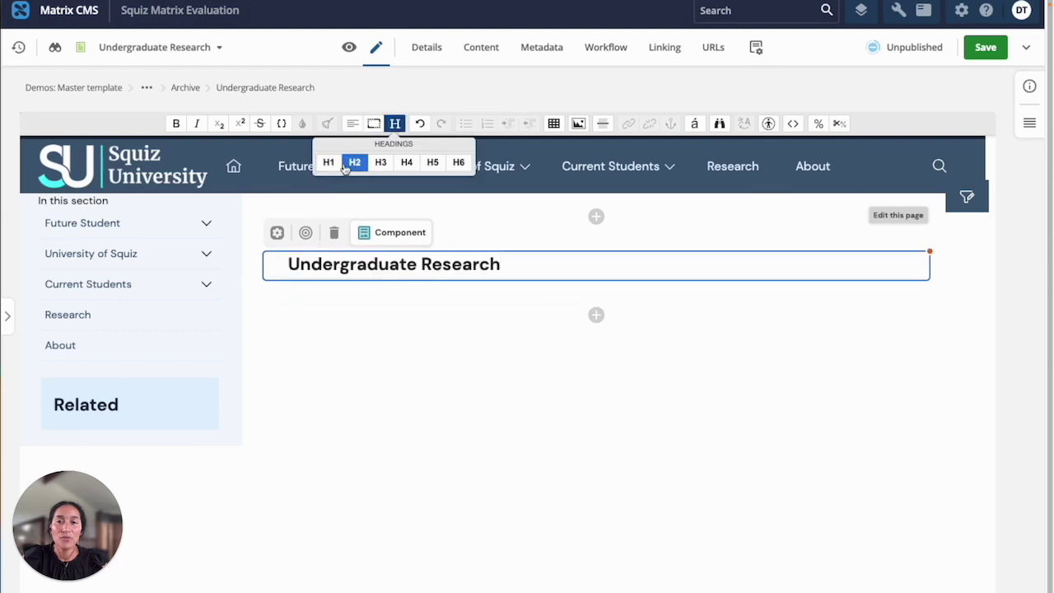
click(486, 439)
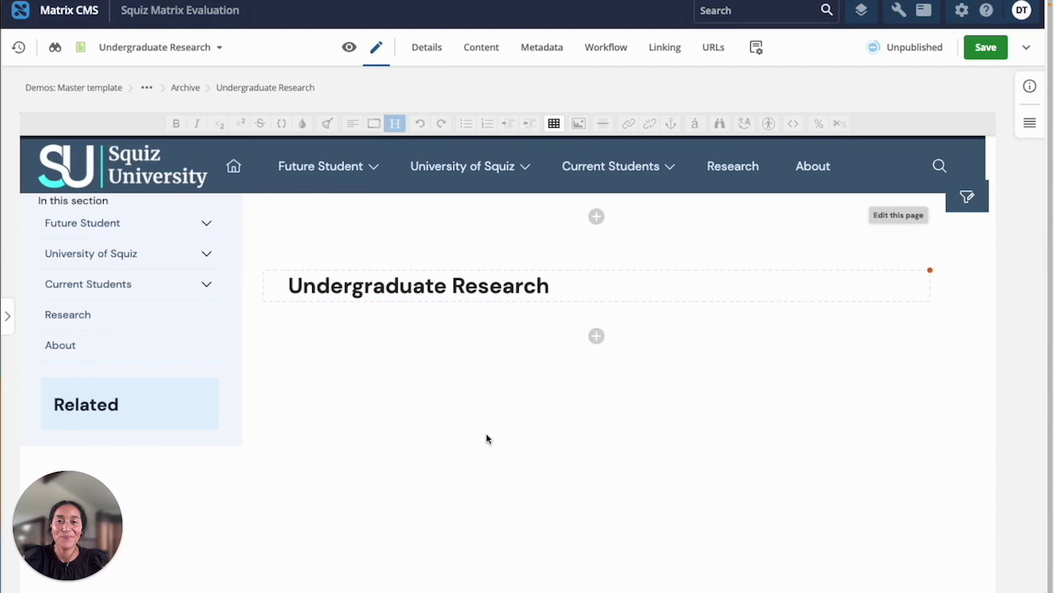
- Add a second WYSIWYG component below the Undergraduate Research heading and start editing it
click(597, 337)
click(871, 310)
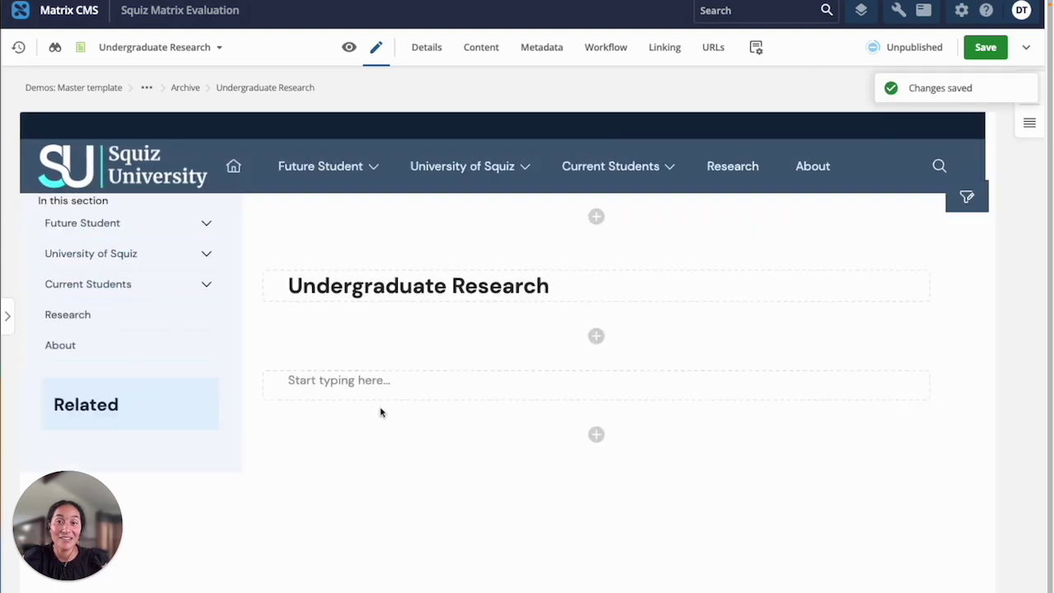
click(376, 394)
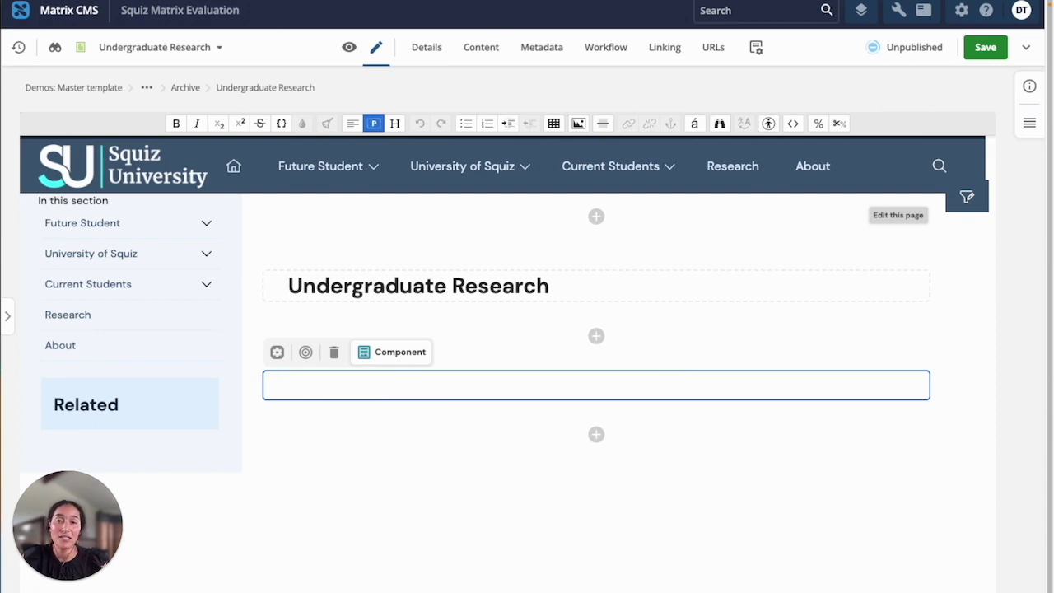
- Switch to the Undergraduate Research document in Google Docs and copy its entire content
key(alt+Tab)
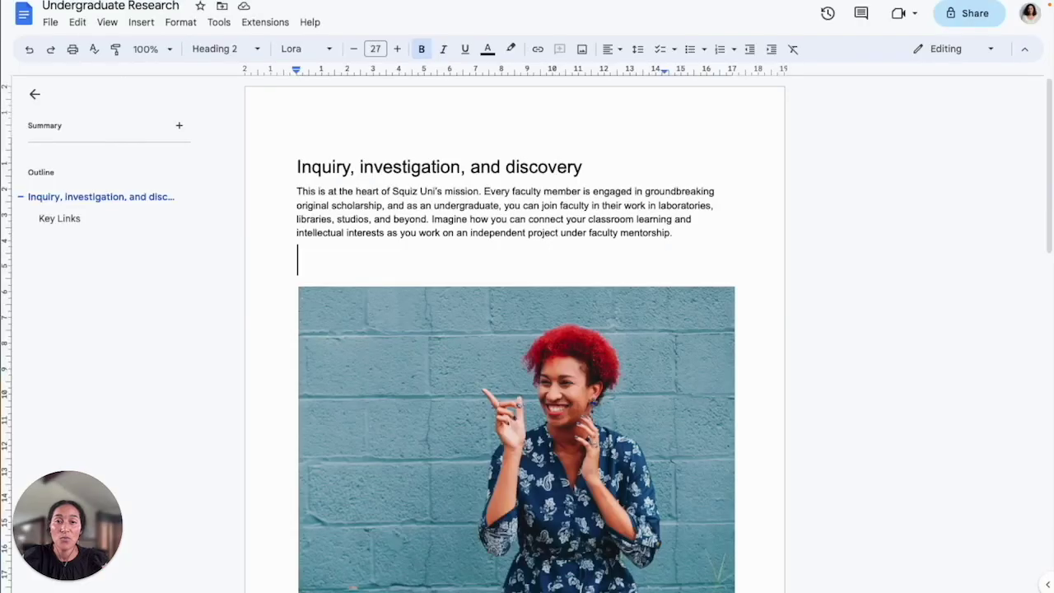
click(463, 167)
click(452, 210)
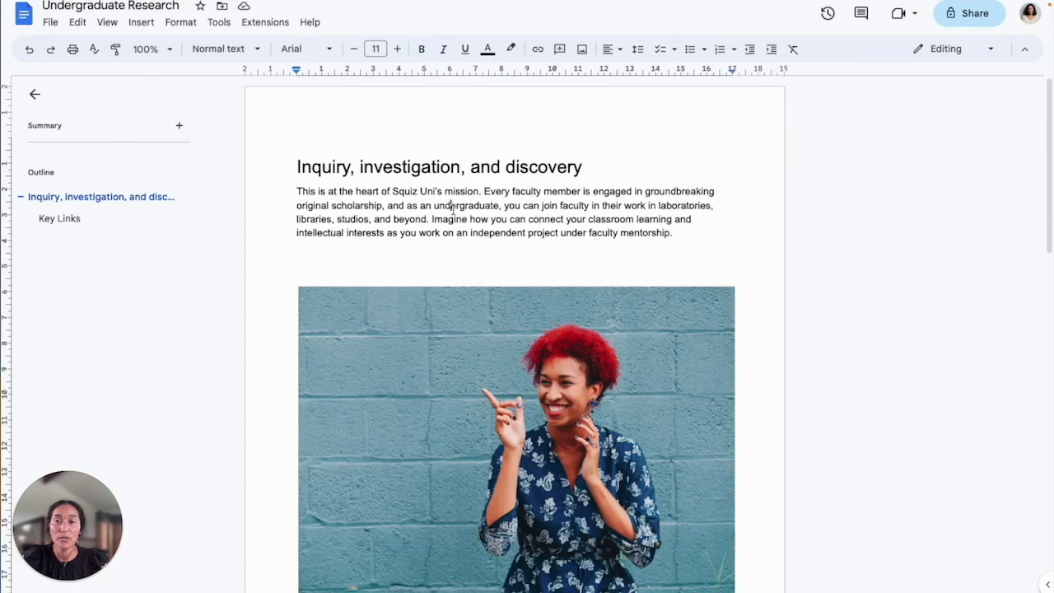
scroll(453, 210, down, 6)
scroll(453, 210, up, 6)
key(ctrl+a)
key(ctrl+c)
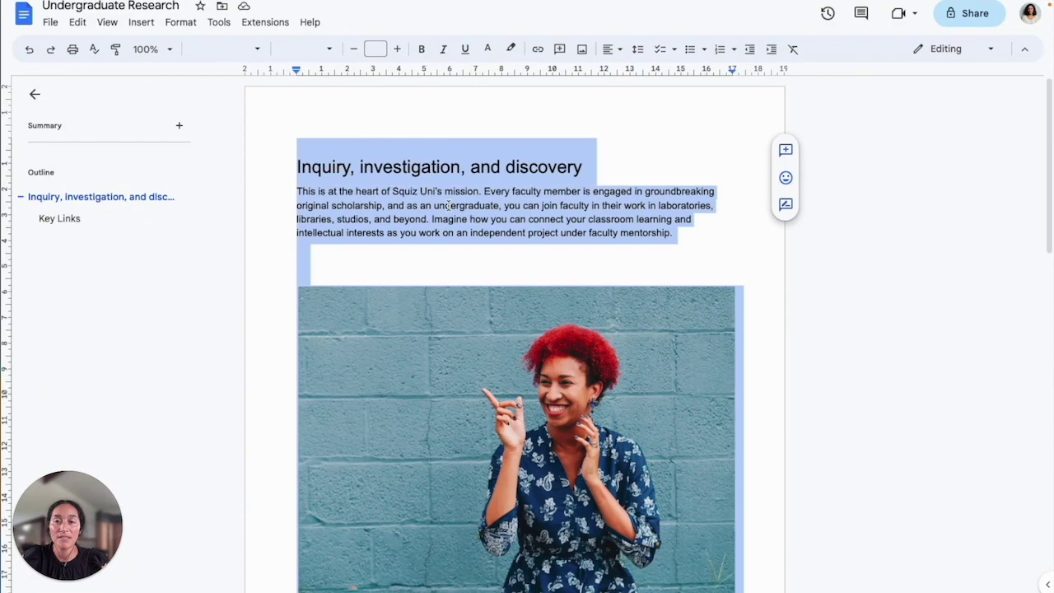
scroll(446, 206, down, 4)
scroll(446, 206, up, 4)
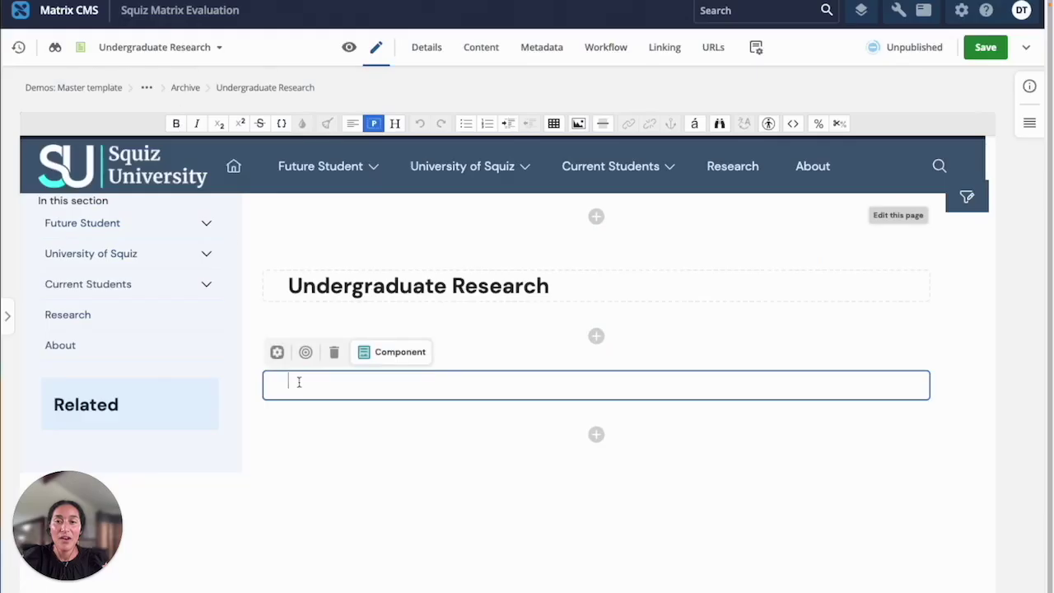
- Paste the copied document content into the empty WYSIWYG component in Matrix CMS
key(ctrl+v)
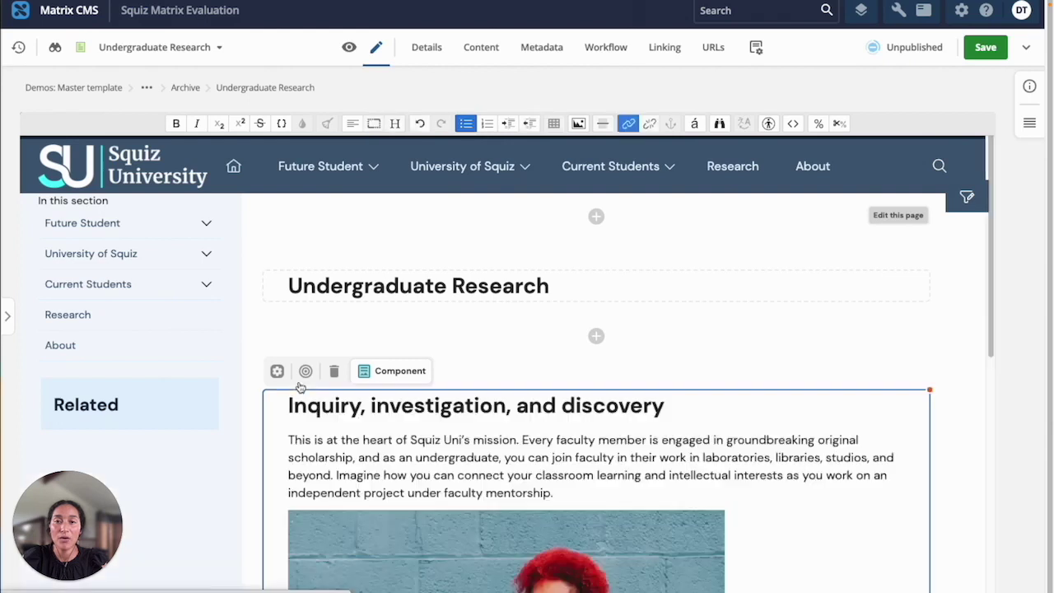
scroll(662, 479, down, 3)
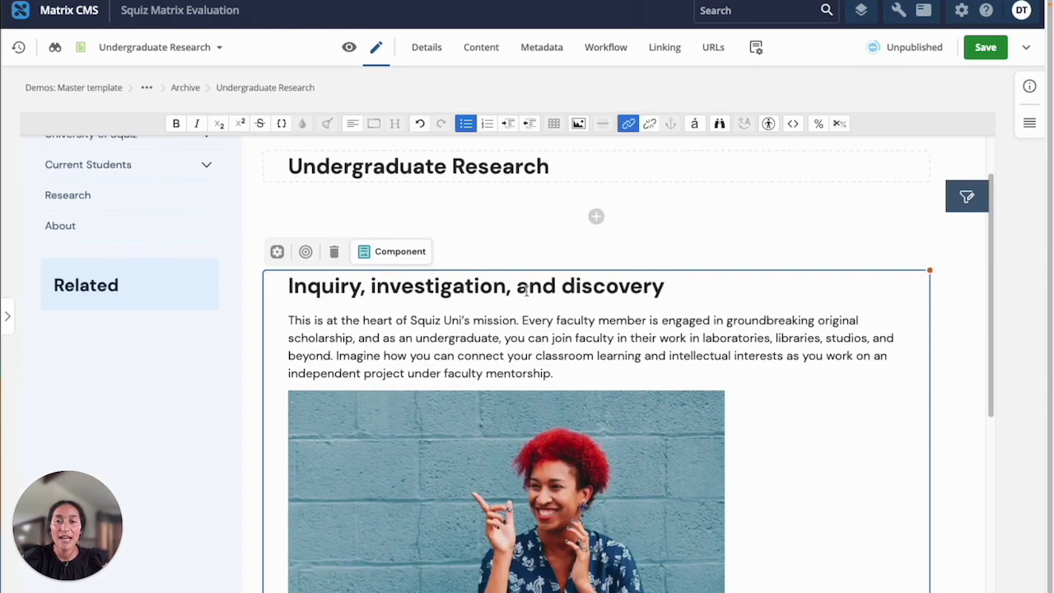
scroll(525, 289, down, 9)
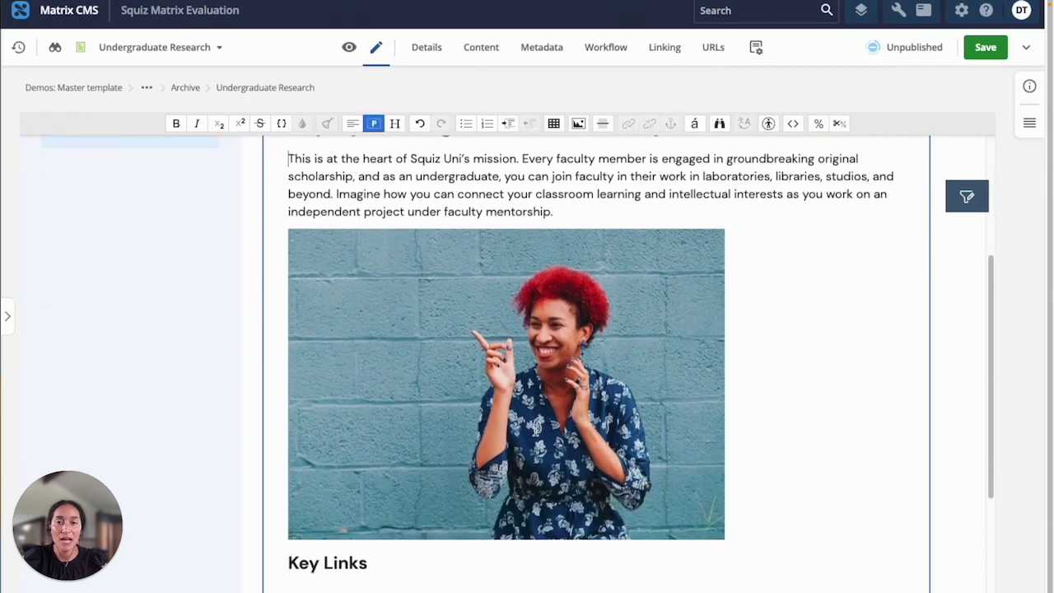
- Change the "Inquiry, investigation, and discovery" heading to an H2
click(337, 356)
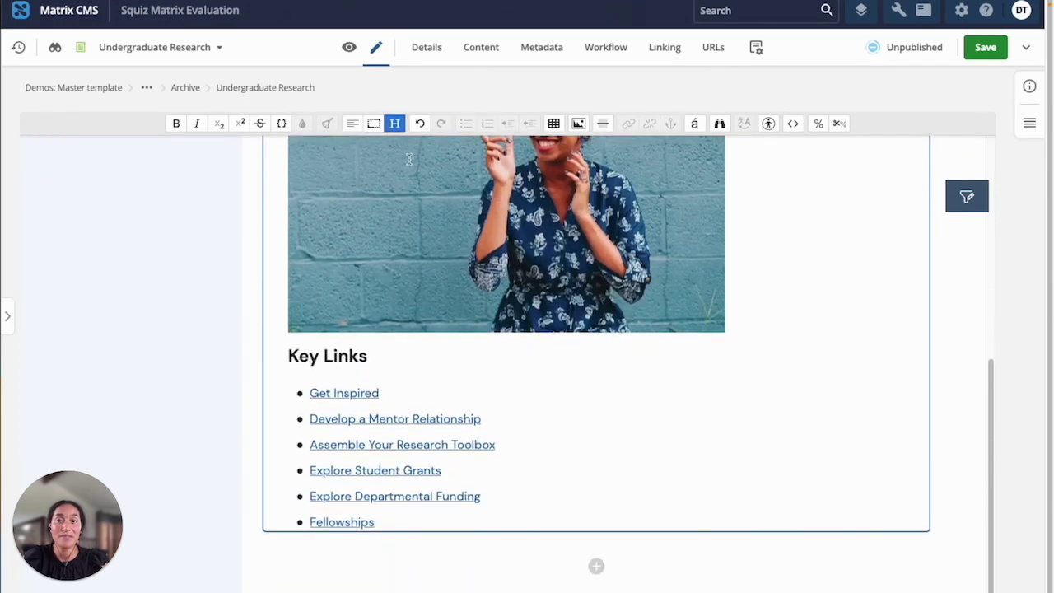
click(396, 125)
click(398, 350)
key(ctrl+Home)
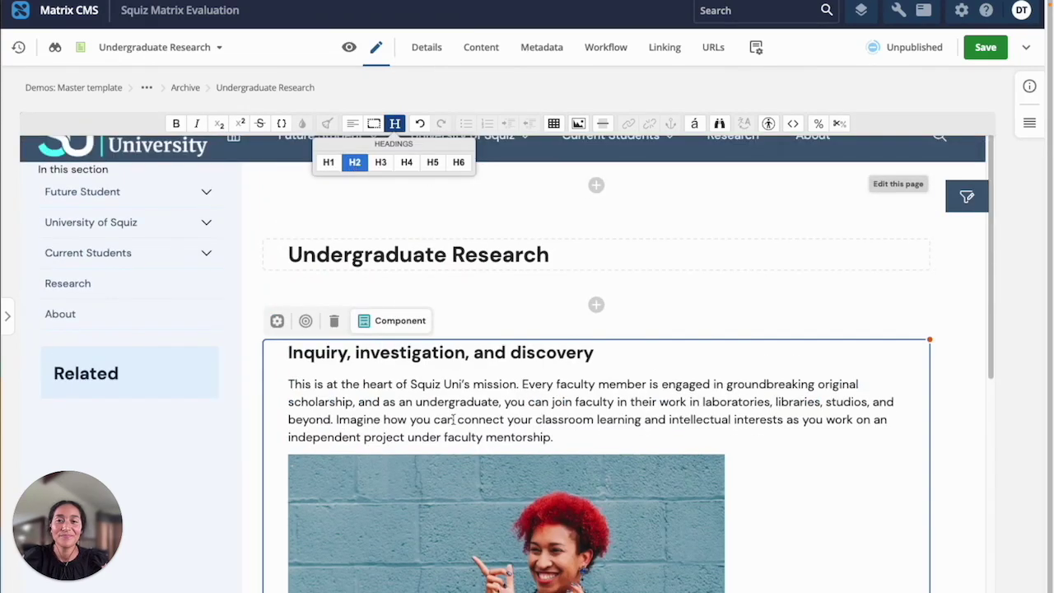
scroll(786, 317, down, 2)
scroll(786, 317, up, 3)
- Add a Hero Banner component above the Undergraduate Research heading
click(596, 218)
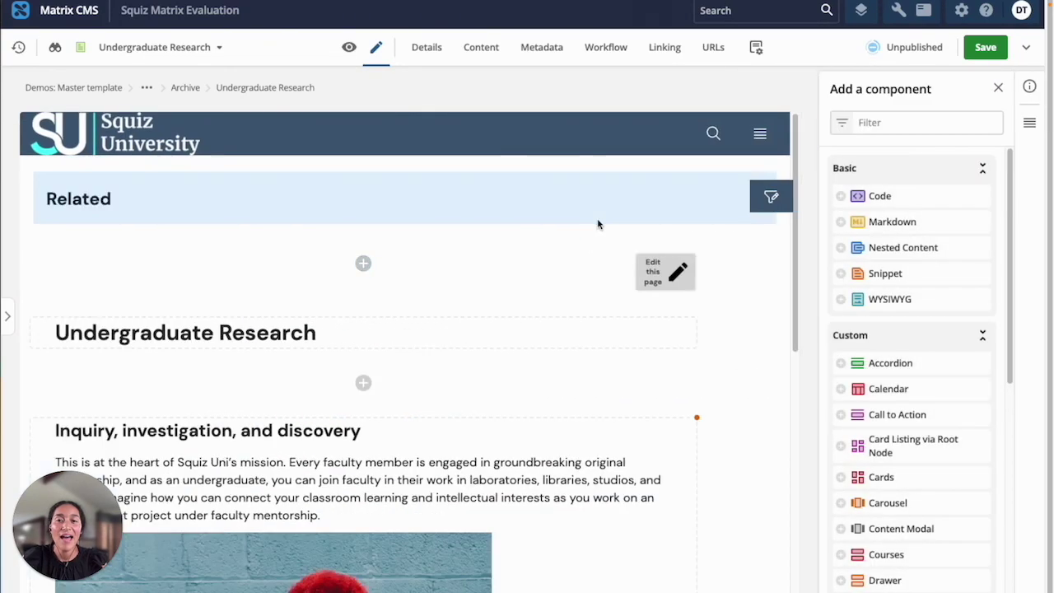
scroll(902, 416, down, 5)
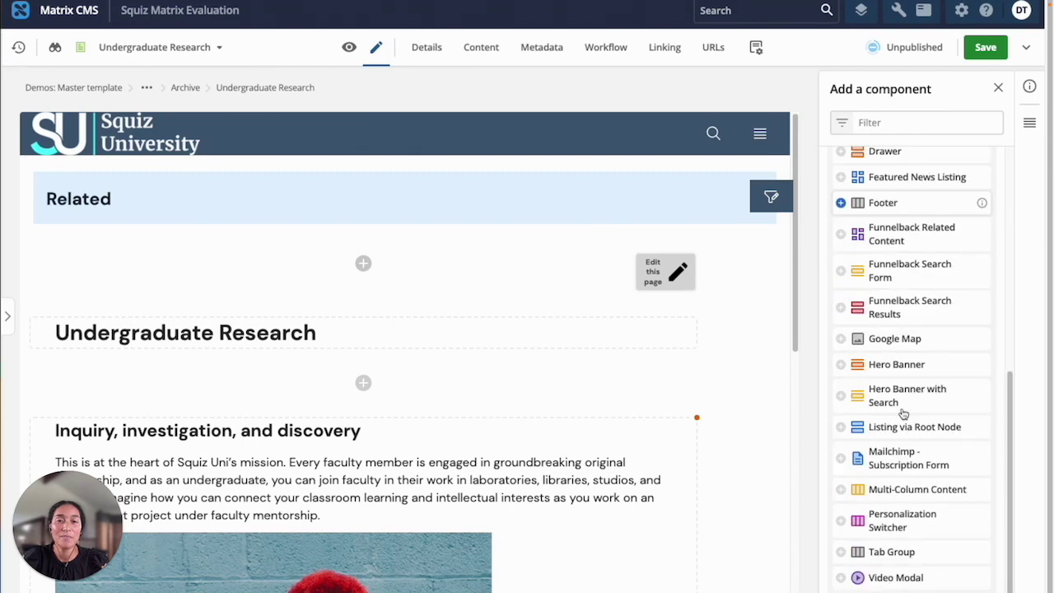
click(903, 369)
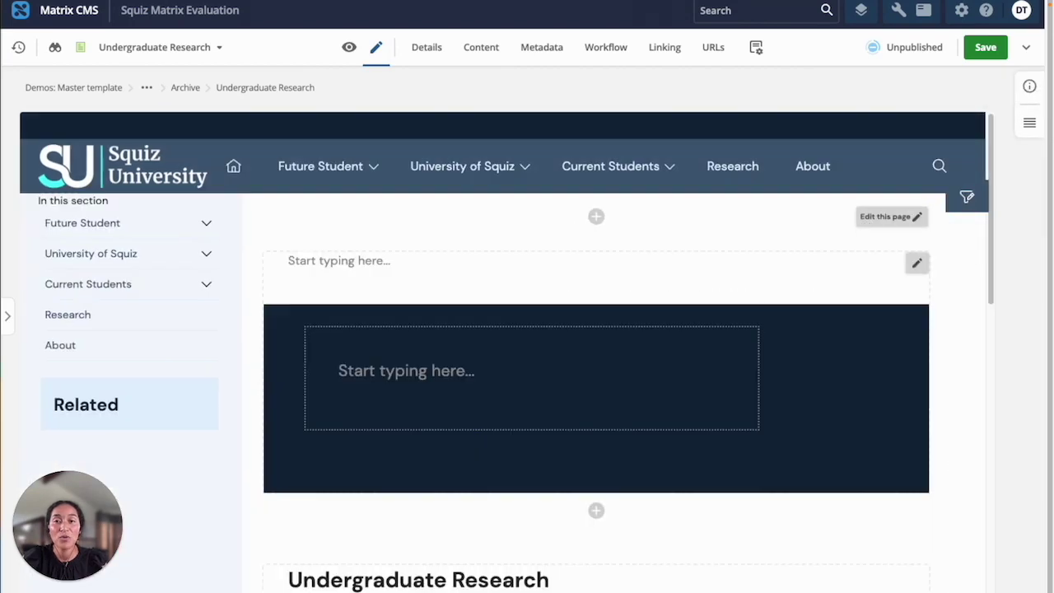
- Set the Hero Banner's background image to asset 112621 from the Media Library's Page Banners folder
click(914, 265)
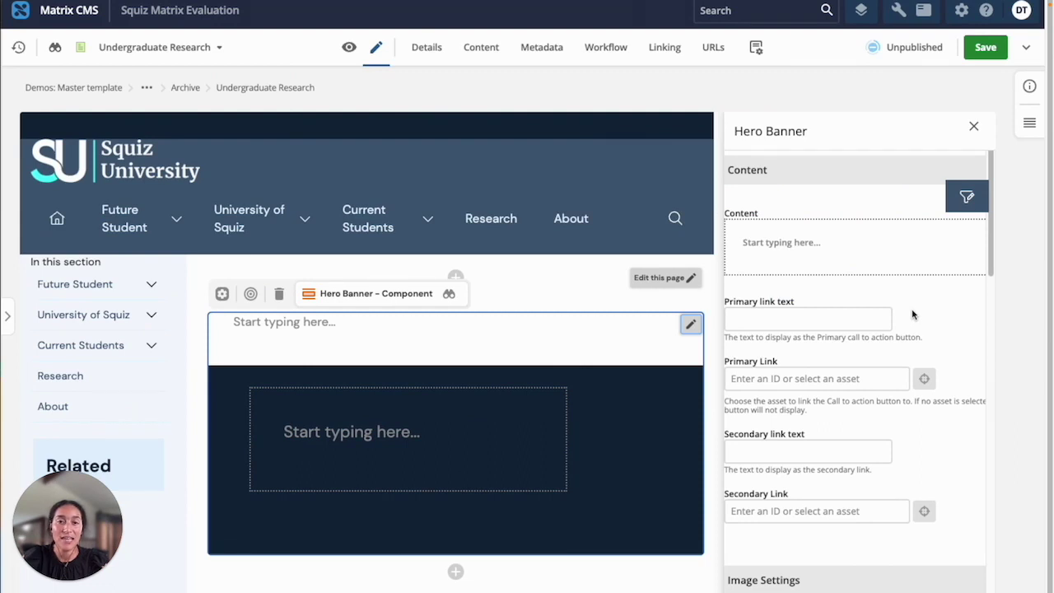
scroll(912, 314, down, 5)
click(924, 280)
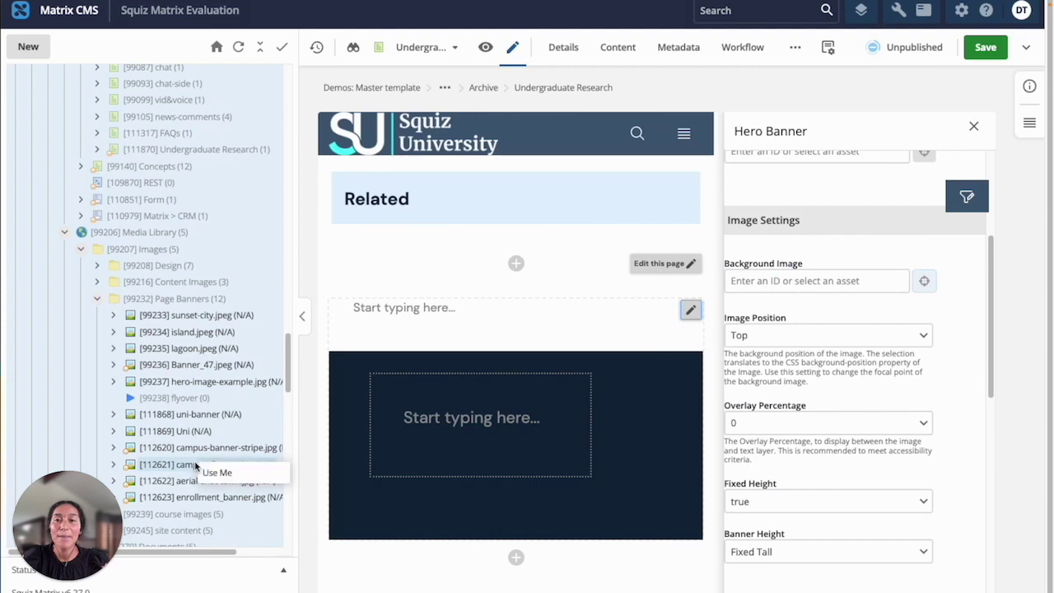
click(196, 466)
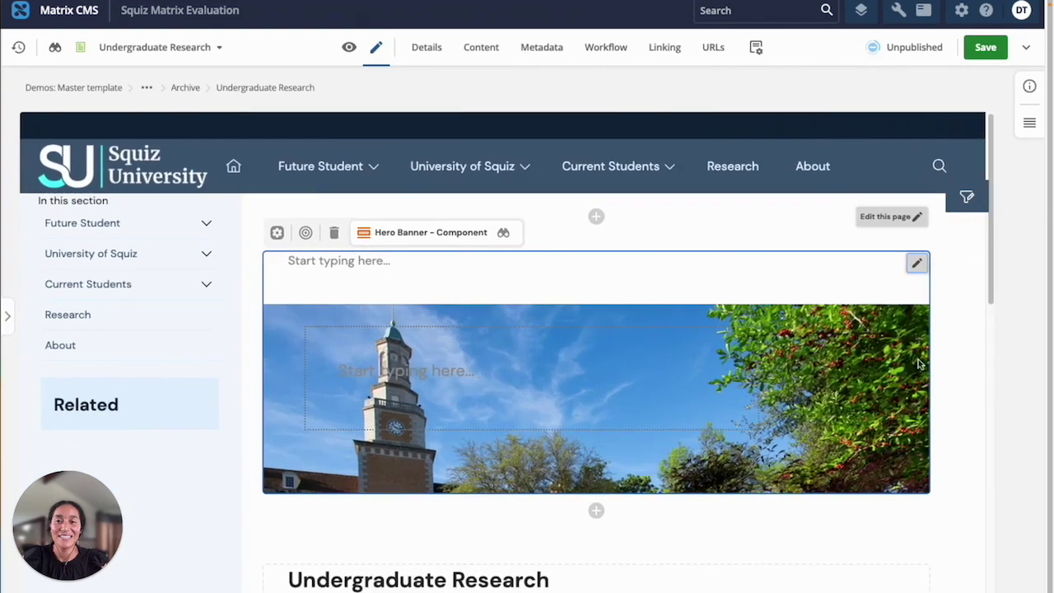
- Reorder the page structure so the Undergraduate Research heading component sits above the Hero Banner
scroll(948, 362, down, 3)
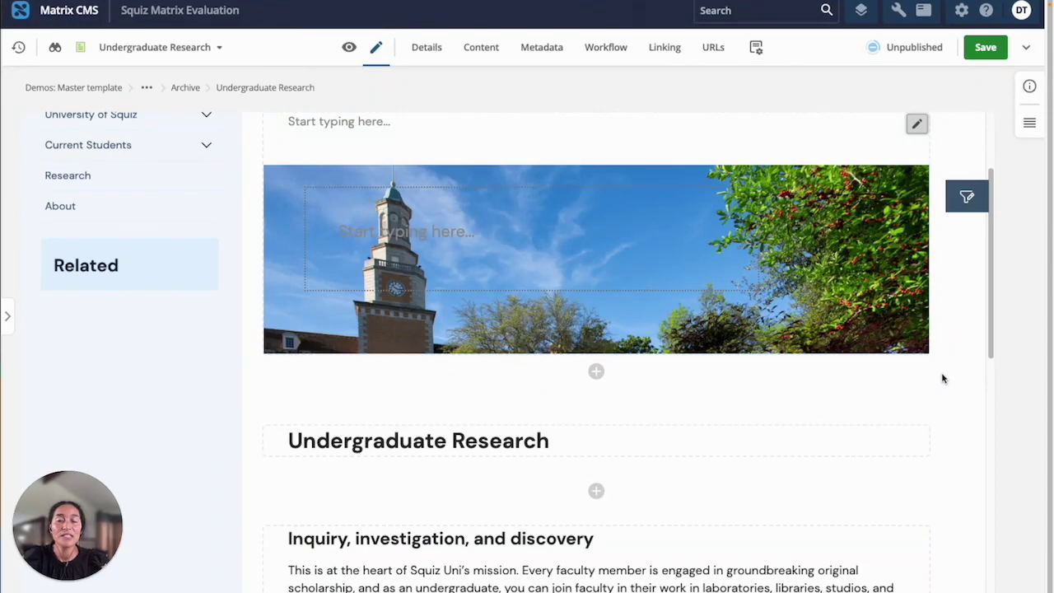
scroll(718, 328, down, 2)
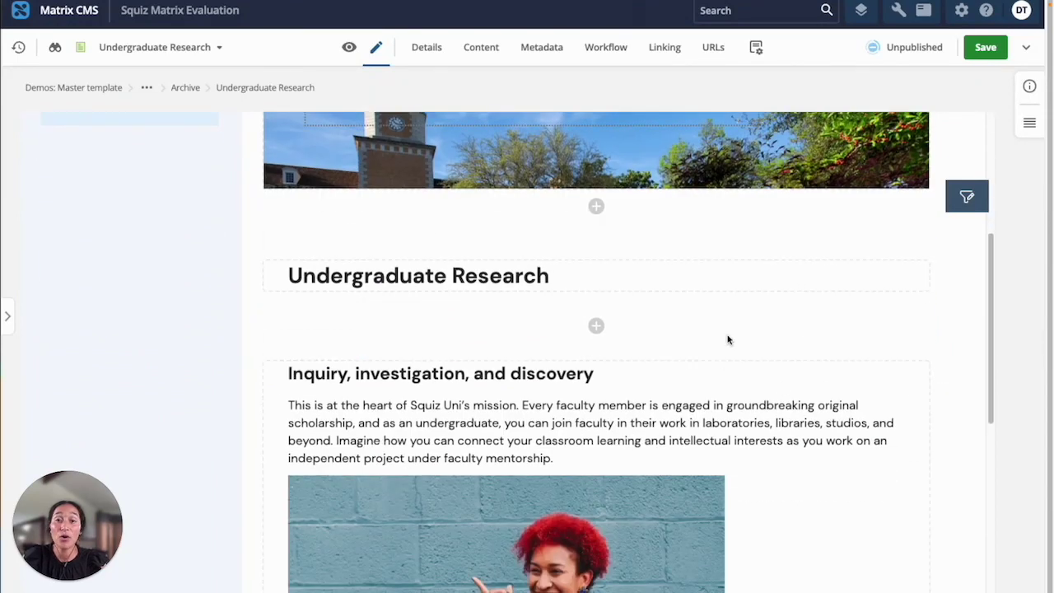
click(1029, 123)
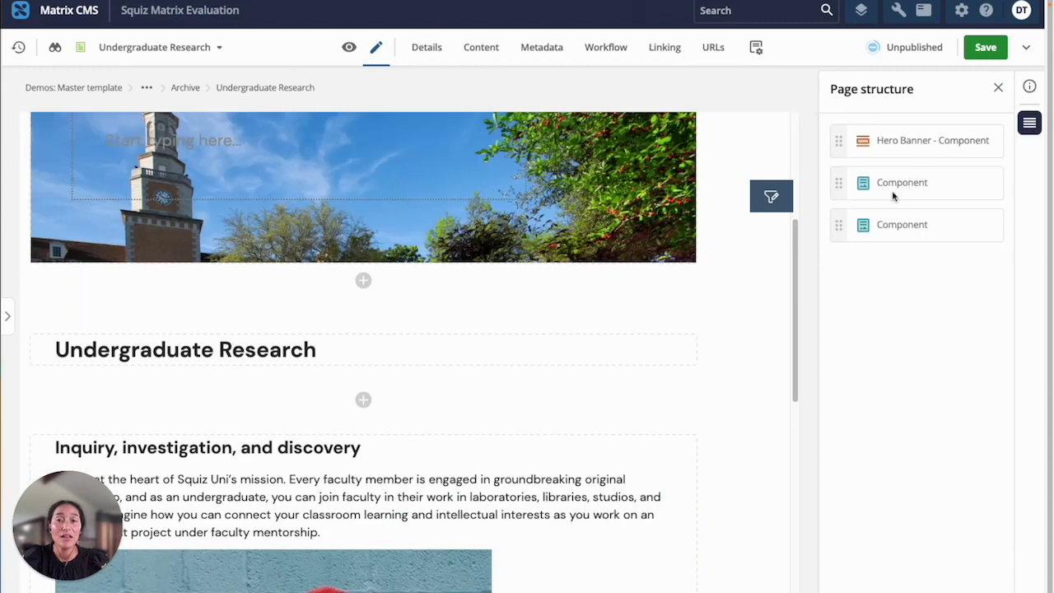
drag(837, 183, 839, 141)
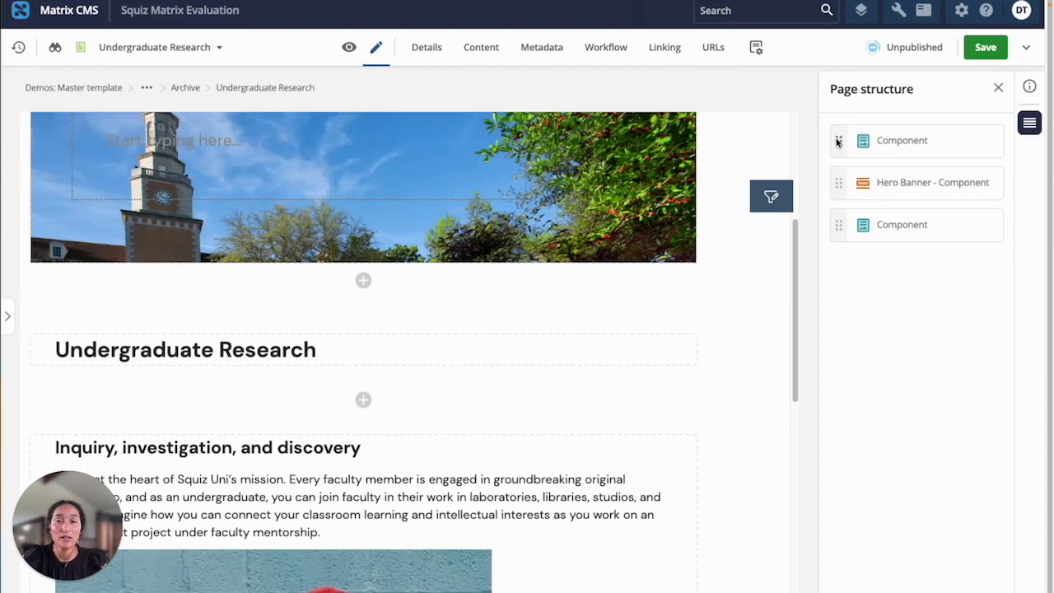
- Save the reordered page and add a Code component below the Key Links list
click(986, 47)
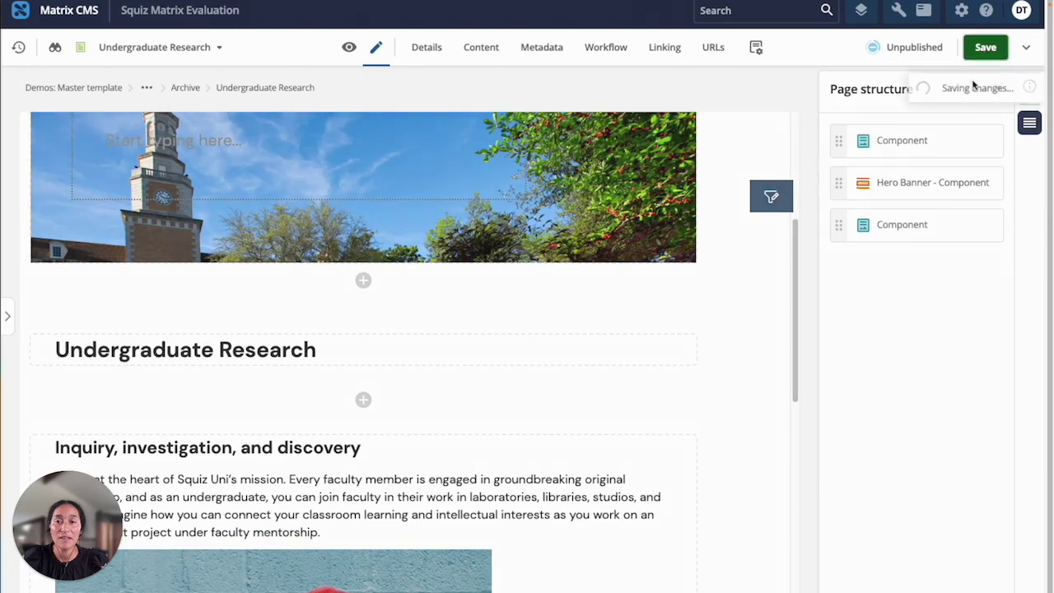
scroll(962, 436, down, 10)
click(599, 568)
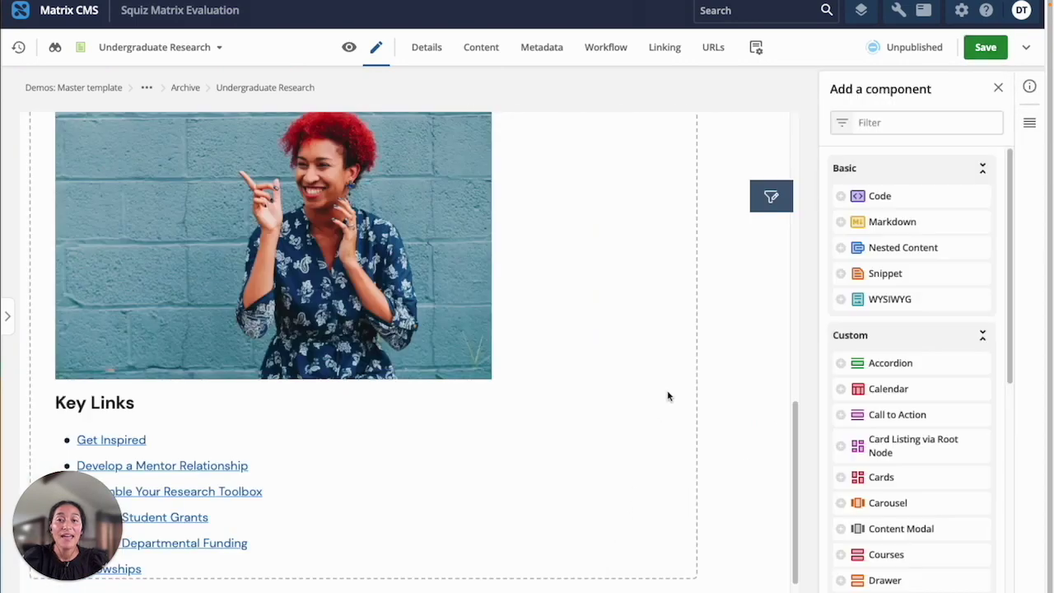
click(859, 202)
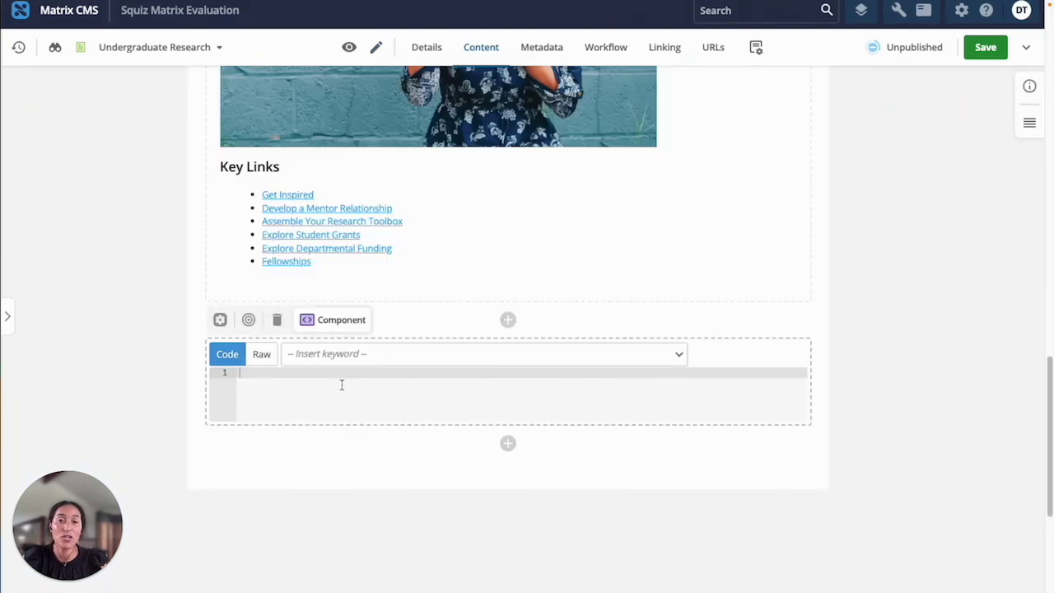
- Switch to the code editor and copy the entire contents of ContentCode.html
key(super+Tab)
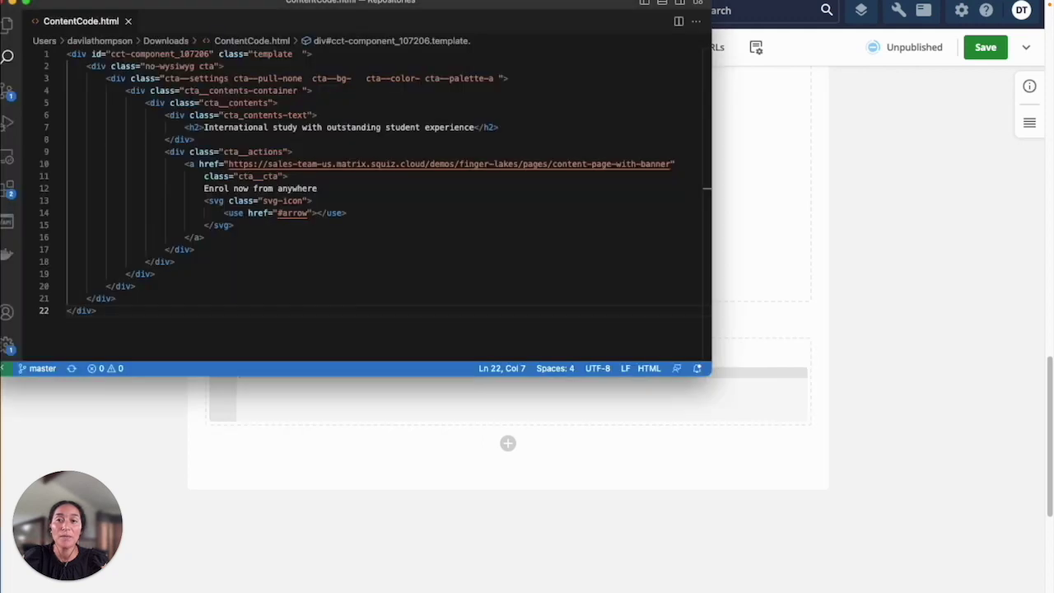
key(super+shift+f)
click(412, 213)
key(super+a)
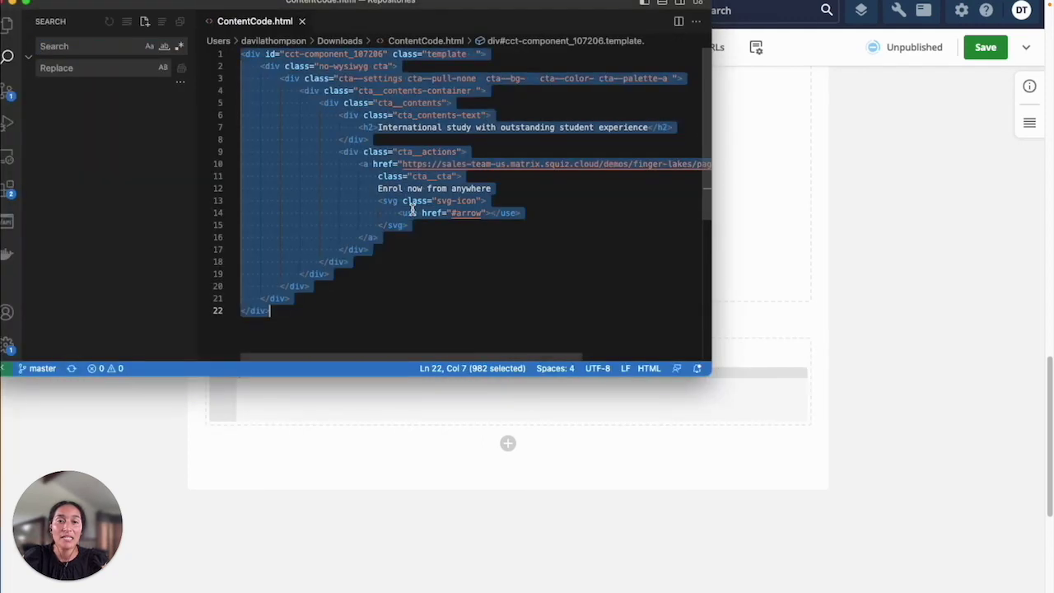
key(super+c)
- Switch back to Matrix CMS and paste the copied call-to-action HTML into the new Code component
key(super+Tab)
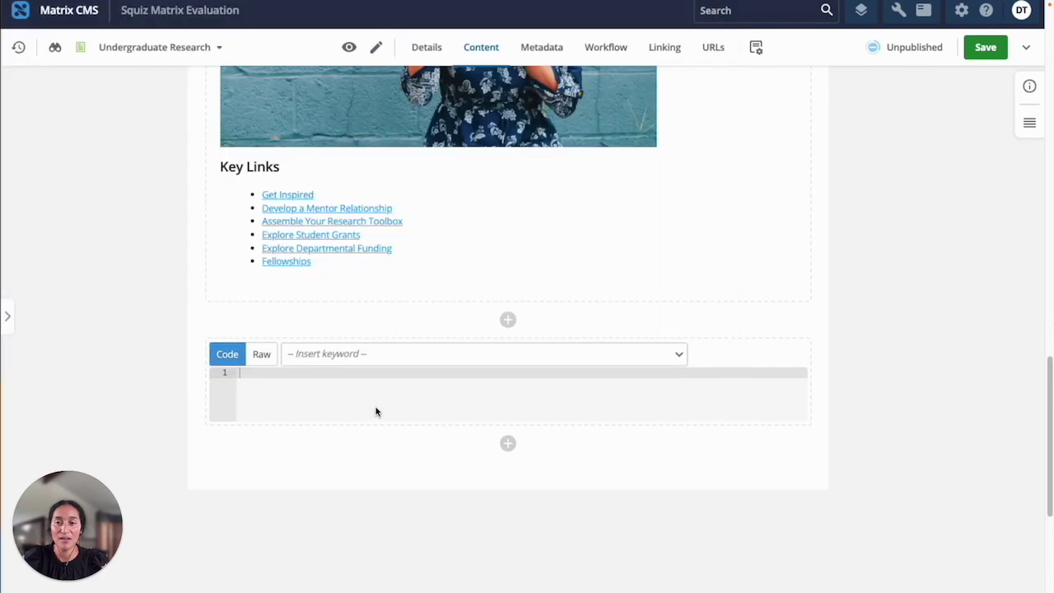
click(300, 372)
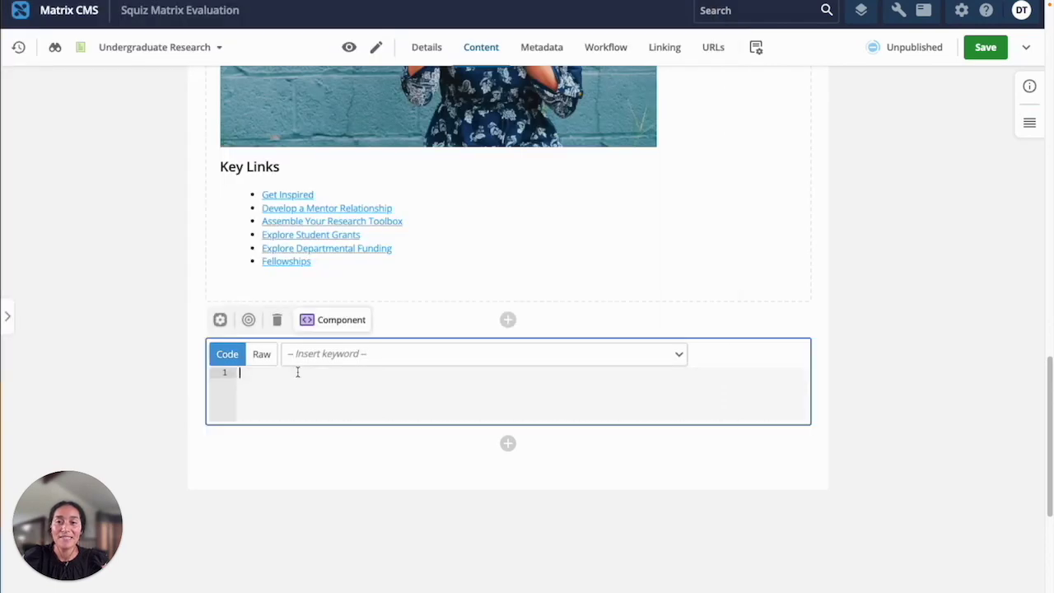
key(super+v)
scroll(437, 324, down, 4)
scroll(437, 323, up, 6)
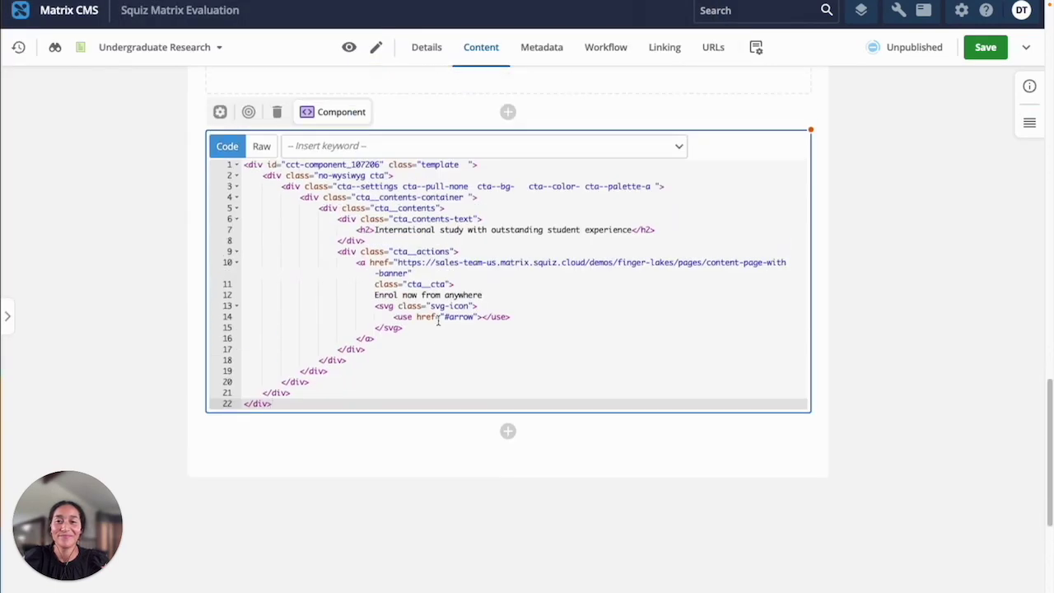
- Preview the Undergraduate Research page and review it from the heading down to the call-to-action block
click(351, 57)
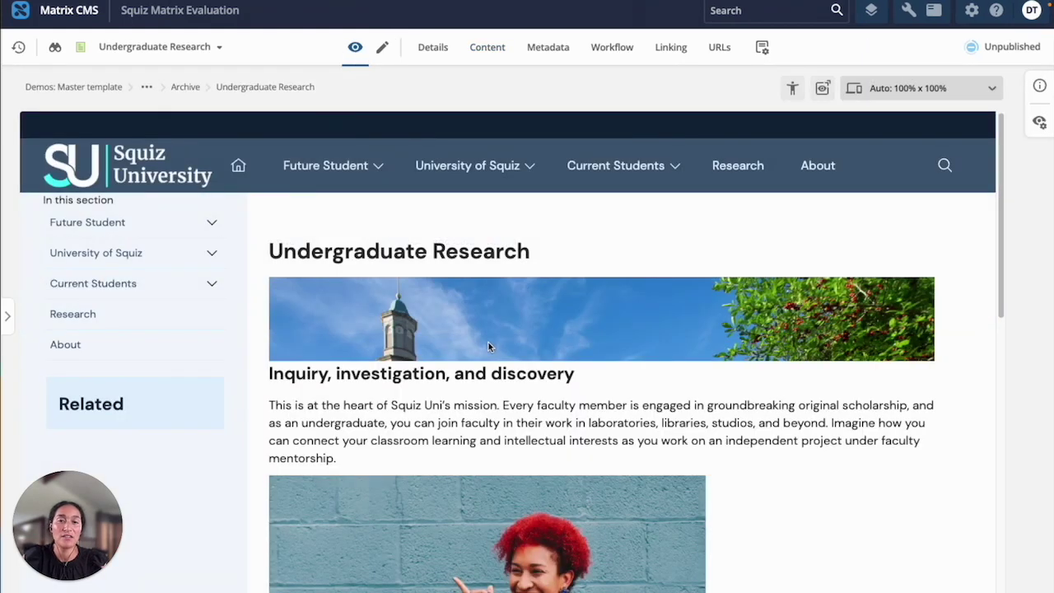
scroll(488, 341, down, 5)
scroll(488, 344, down, 4)
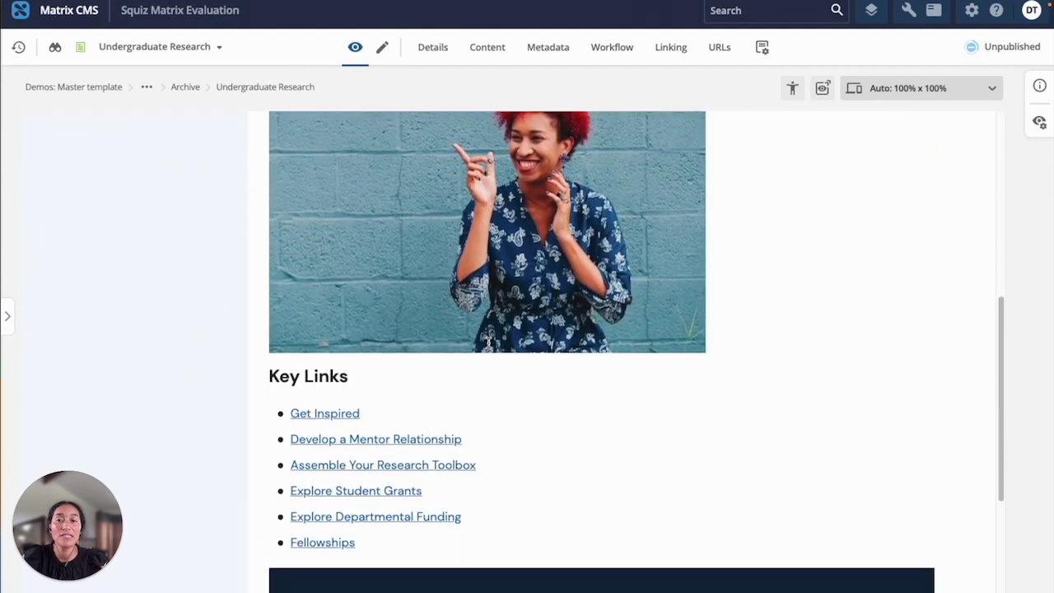
scroll(488, 347, up, 1)
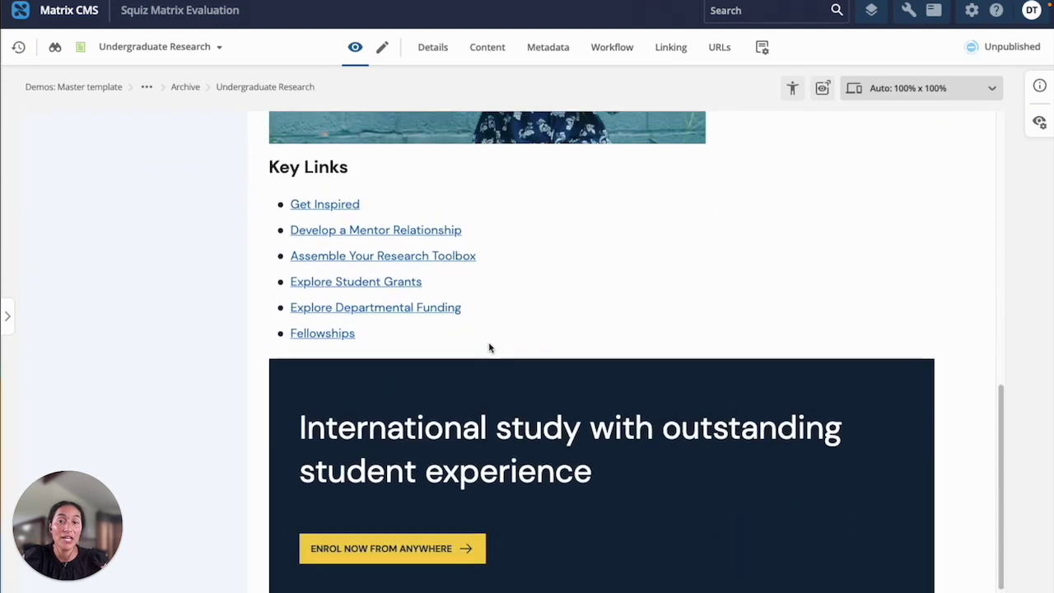
scroll(492, 350, down, 1)
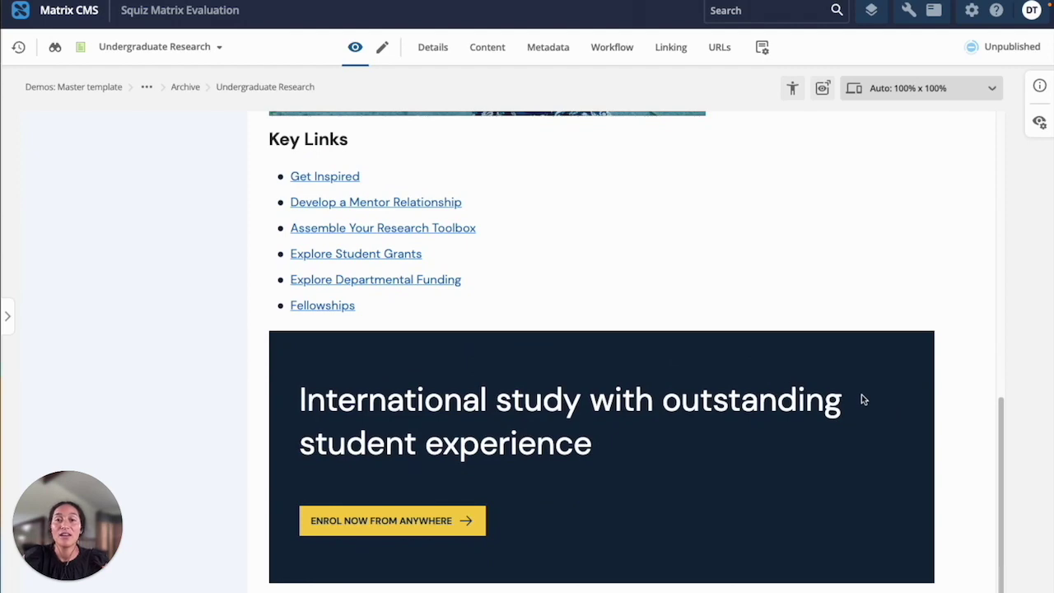
scroll(874, 401, up, 8)
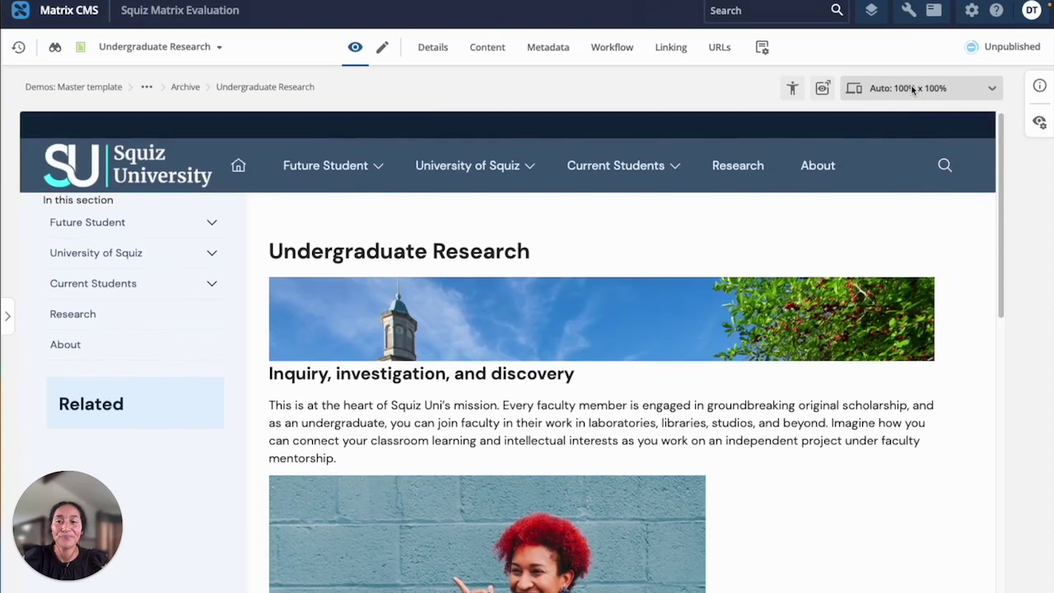
- Check the whole page in the Mobile: 320 x 568 preview and return the preview to Auto: 100% x 100%
click(910, 86)
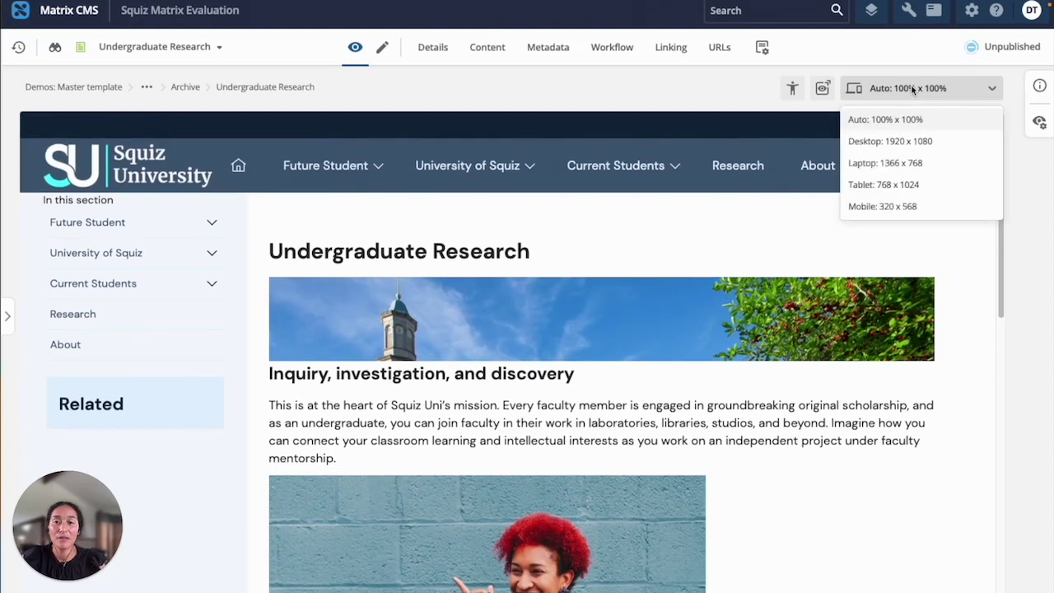
click(912, 207)
scroll(576, 292, down, 10)
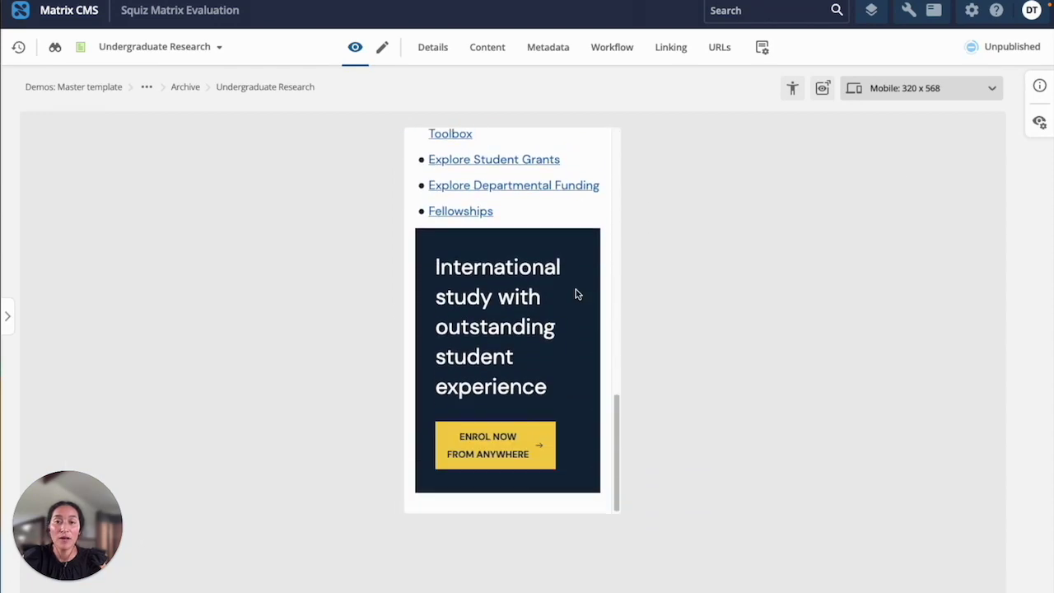
scroll(576, 292, up, 10)
scroll(577, 293, up, 3)
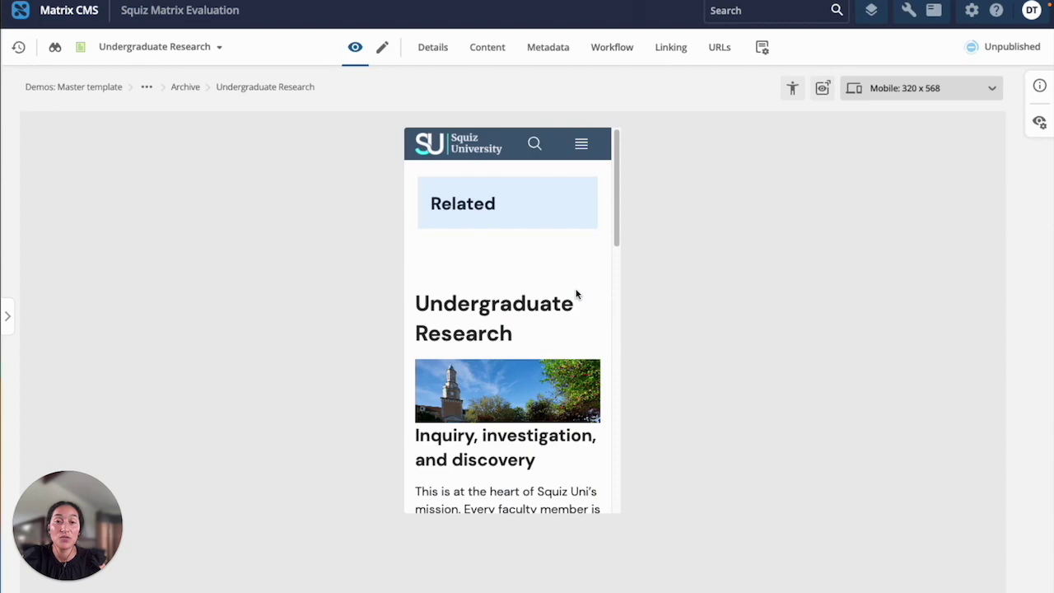
click(889, 92)
click(886, 120)
- Run the Accessibility Auditor on the page and leaf through its report of errors and warnings
click(792, 89)
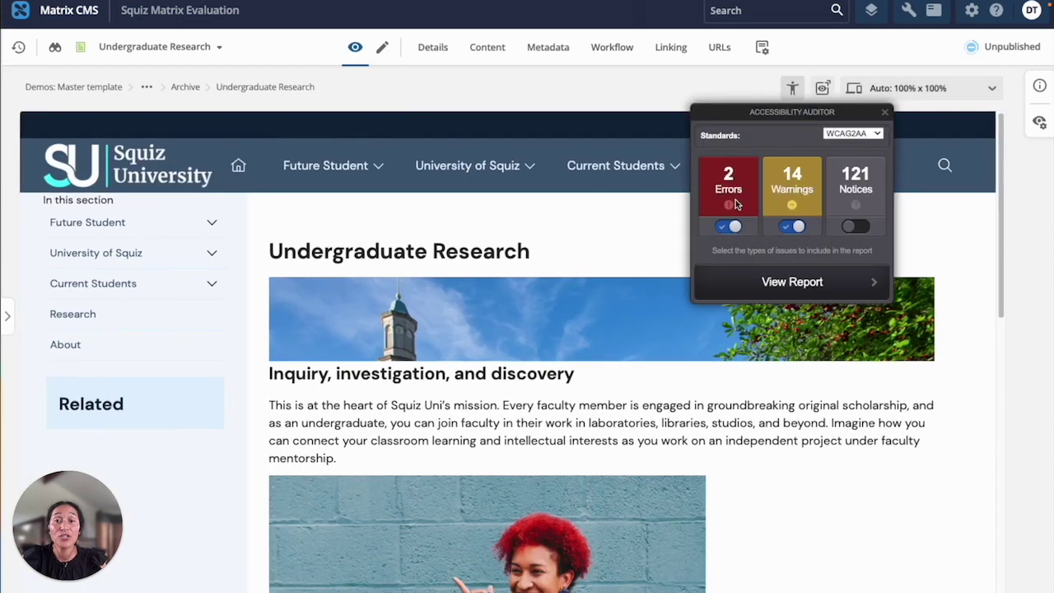
click(835, 282)
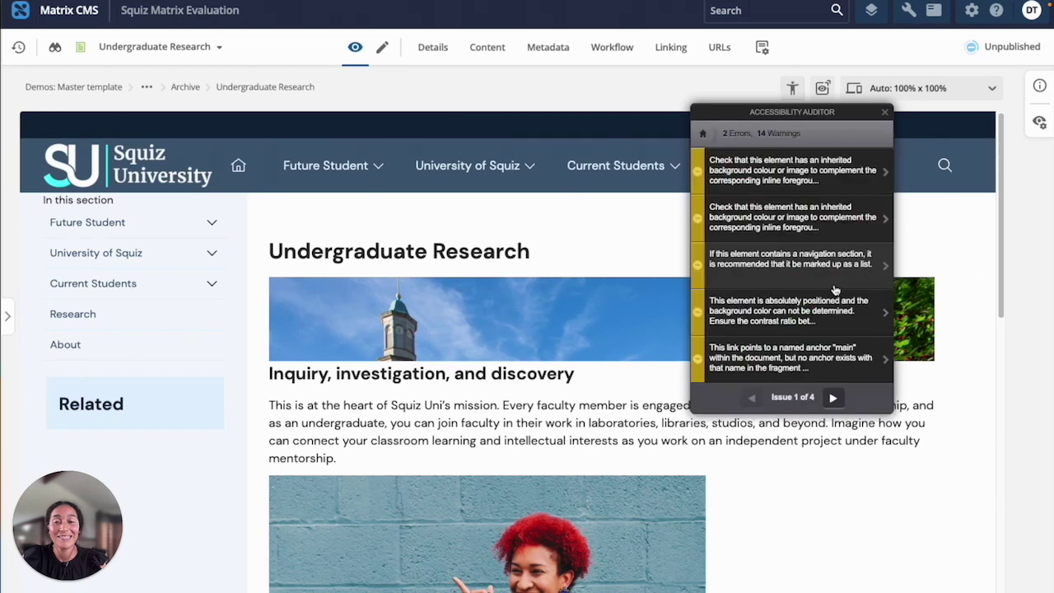
click(833, 397)
click(834, 398)
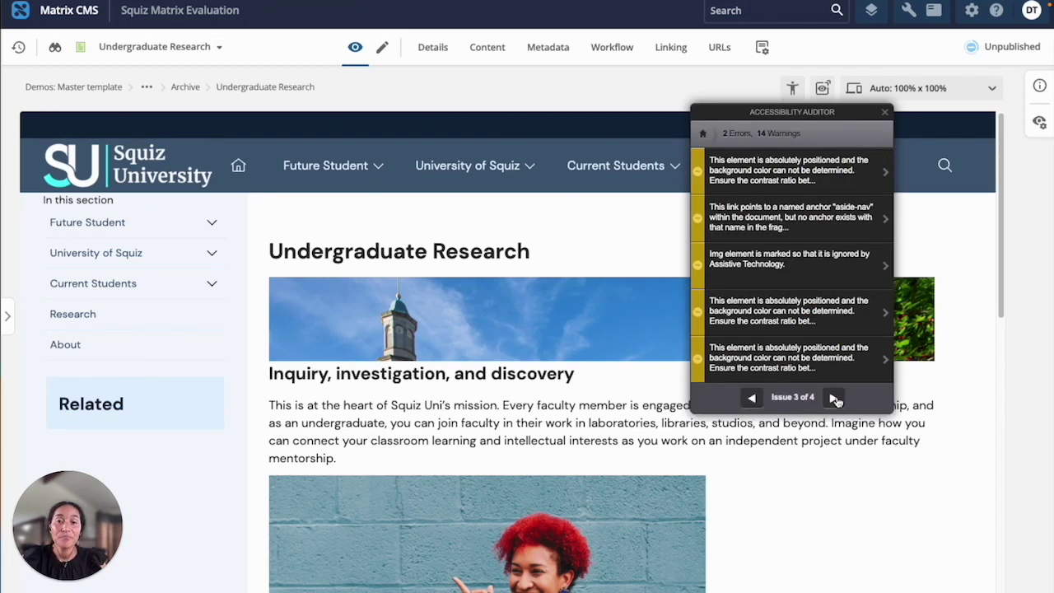
- Examine the audit error about a heading tag with no content against the page, and close the auditor
click(827, 360)
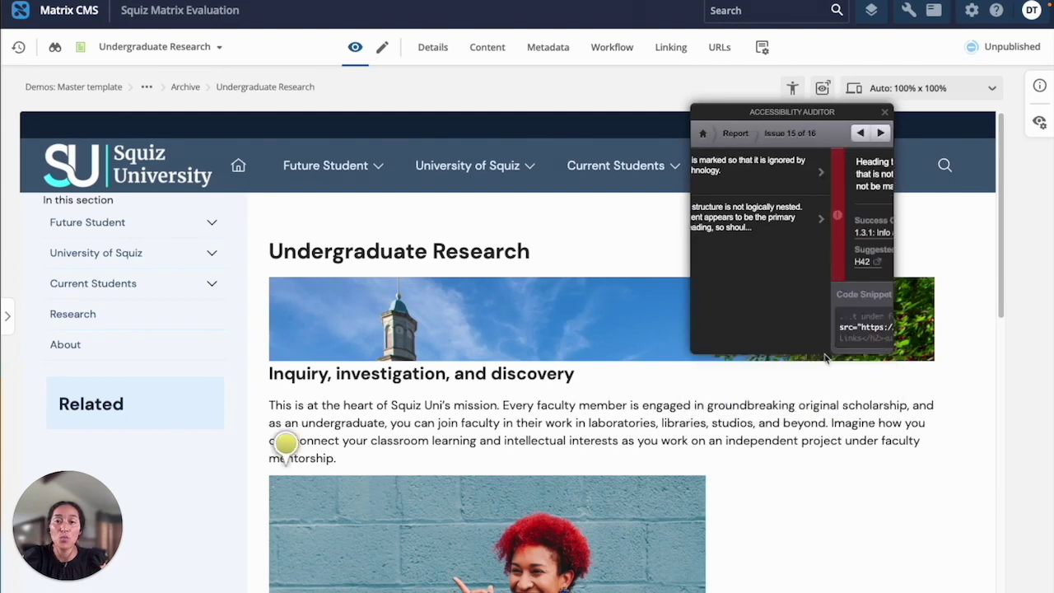
scroll(551, 380, down, 5)
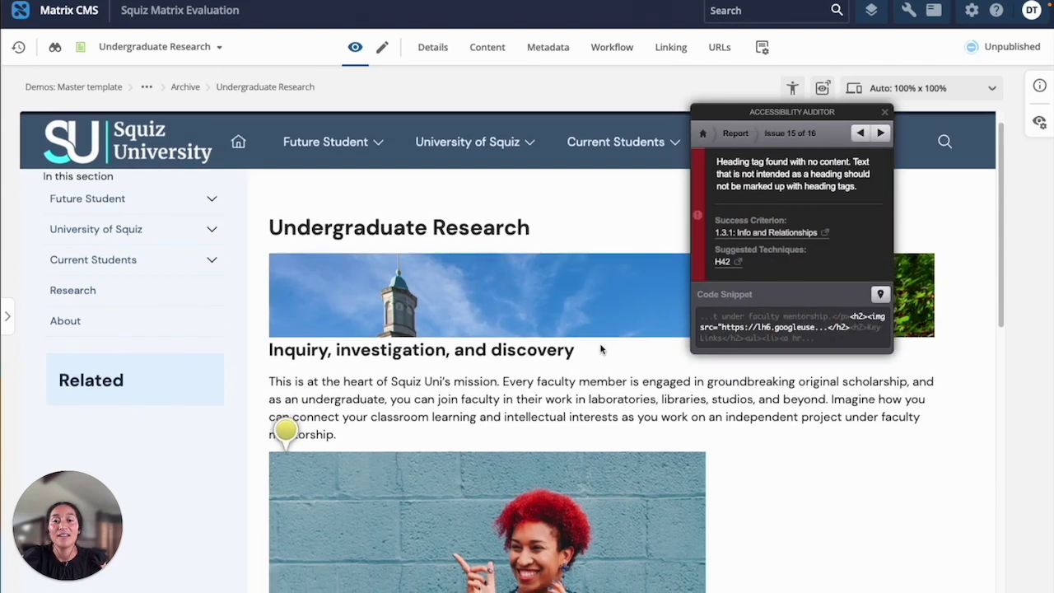
scroll(552, 380, down, 3)
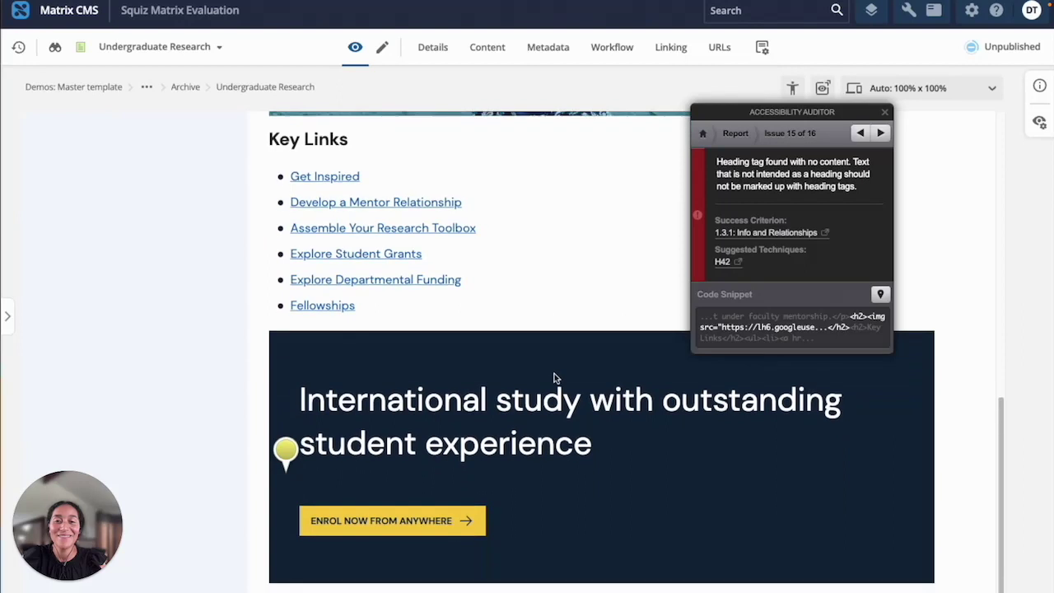
scroll(554, 377, up, 3)
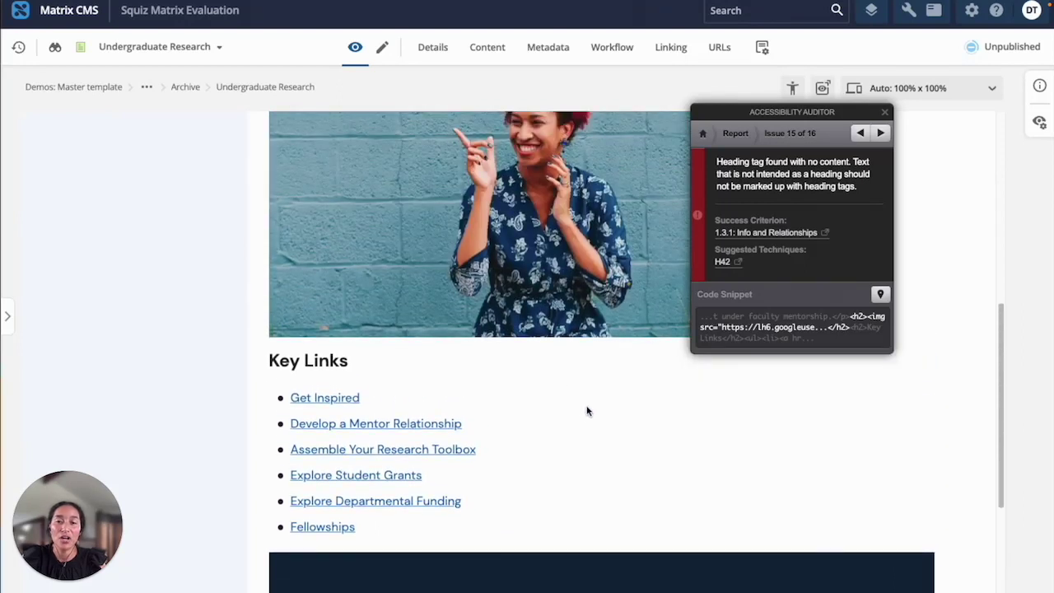
click(796, 91)
- Return the page to inline editing and show its page structure
click(382, 47)
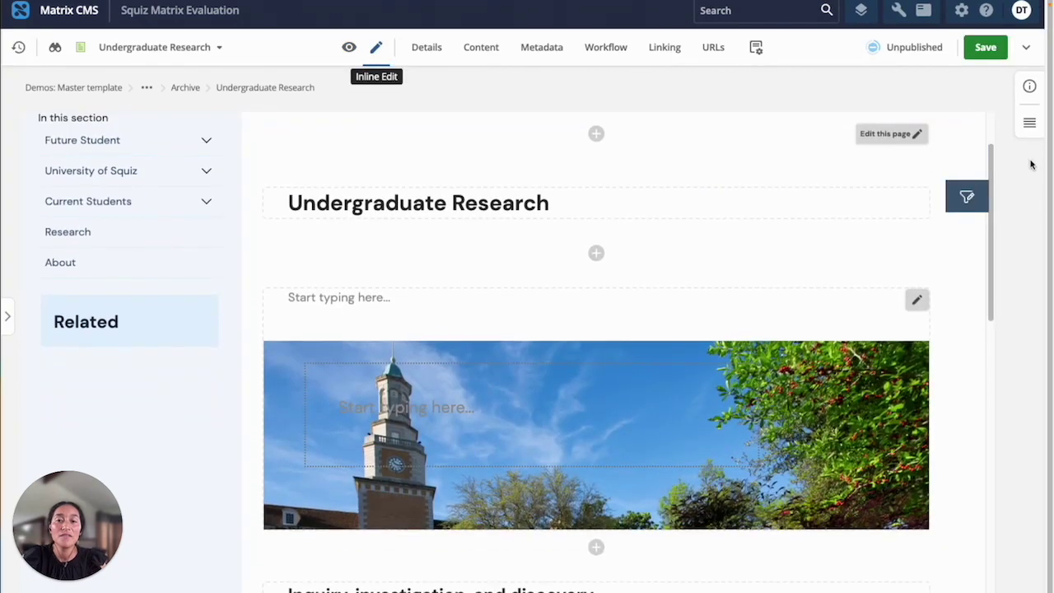
click(1029, 123)
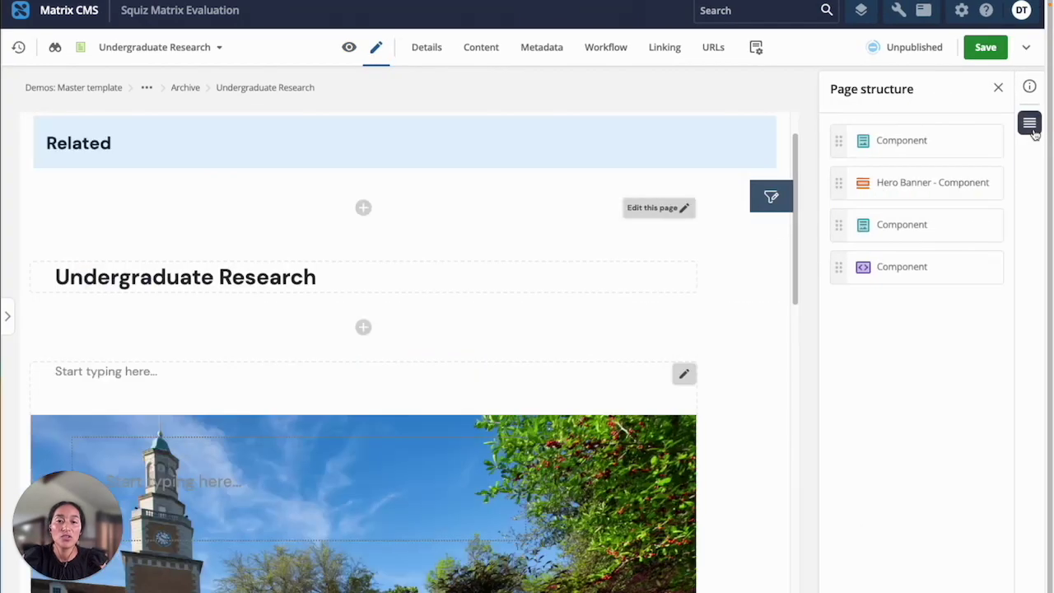